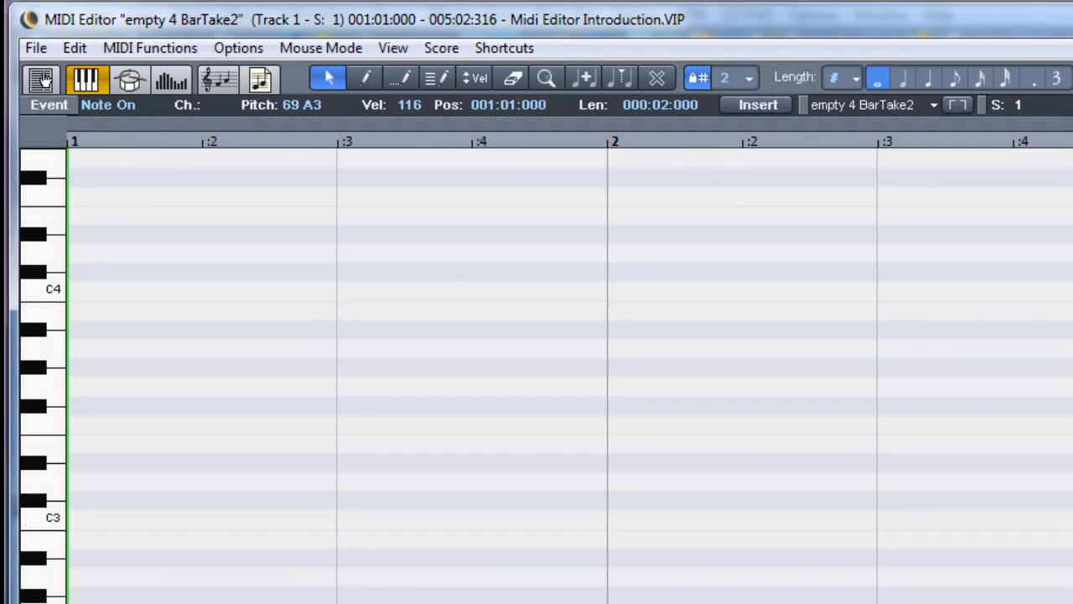
# - Show the MIDI event list alongside the piano roll
pyautogui.click(43, 81)
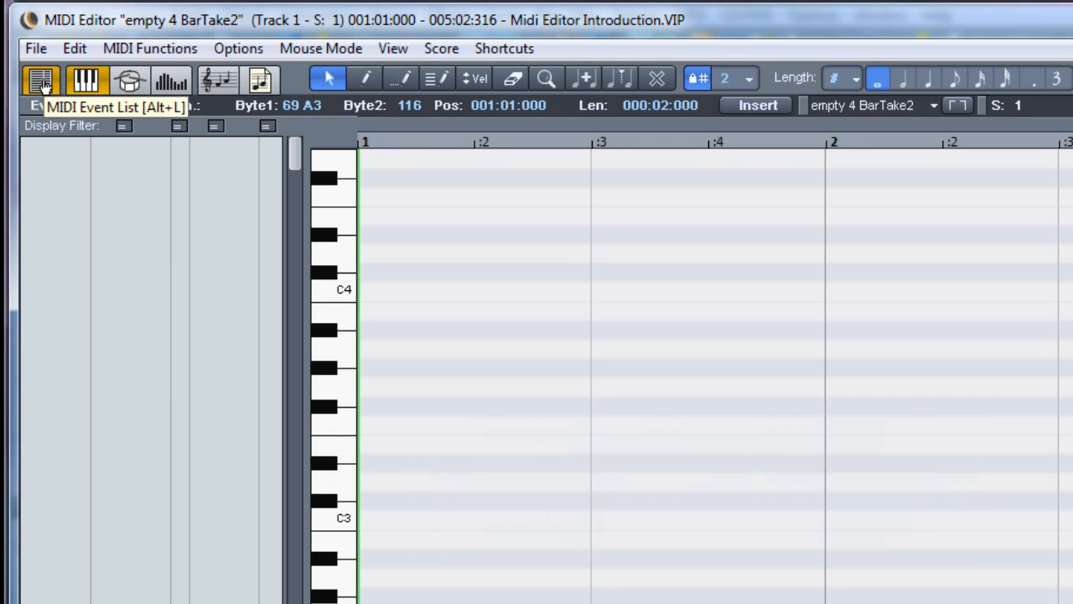
pyautogui.click(394, 48)
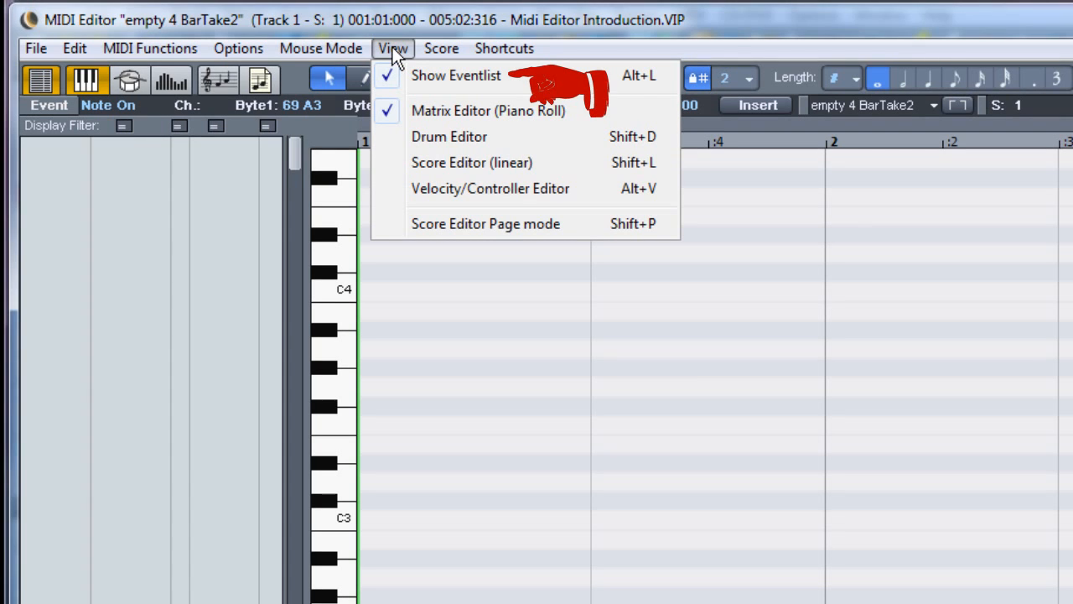
pyautogui.click(392, 47)
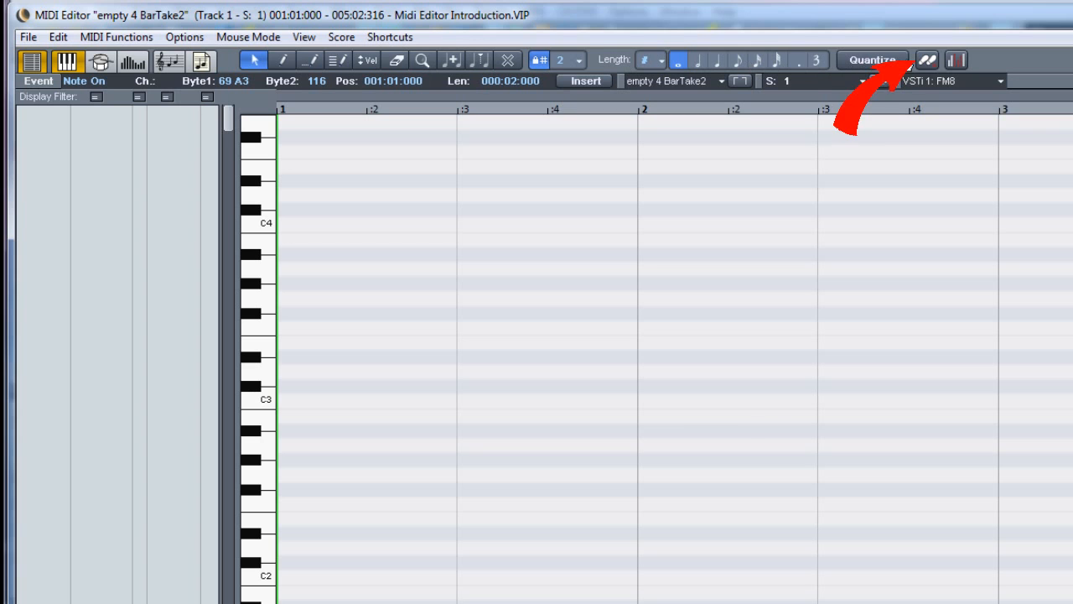
# - Turn on Step Input and enter two-beat notes A3, F3, D3, A2, G3, E3, C3 and G2 from the start of bar 1
pyautogui.click(930, 63)
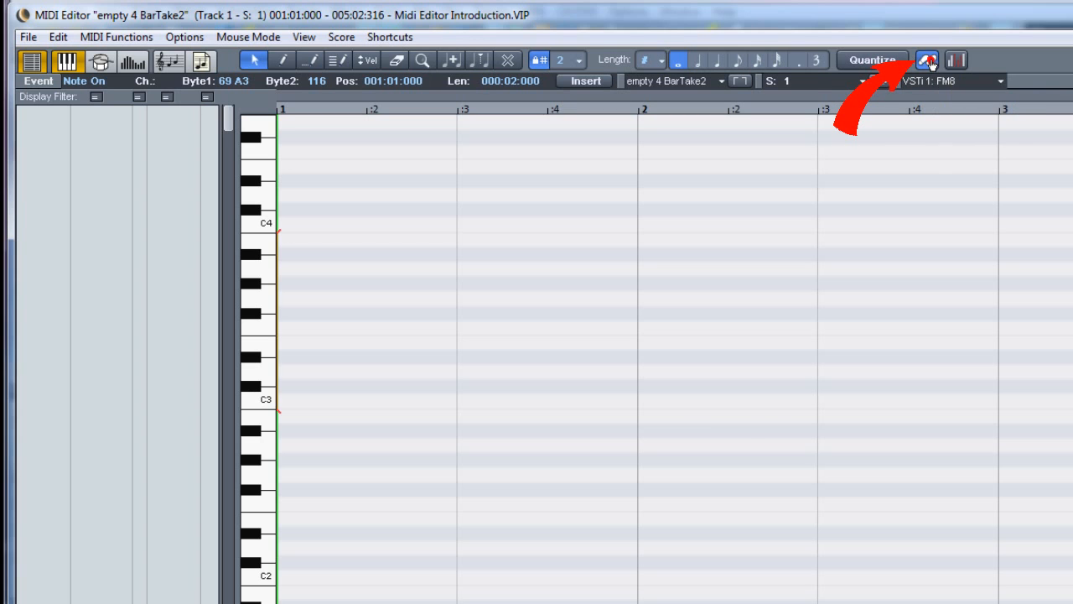
pyautogui.click(188, 39)
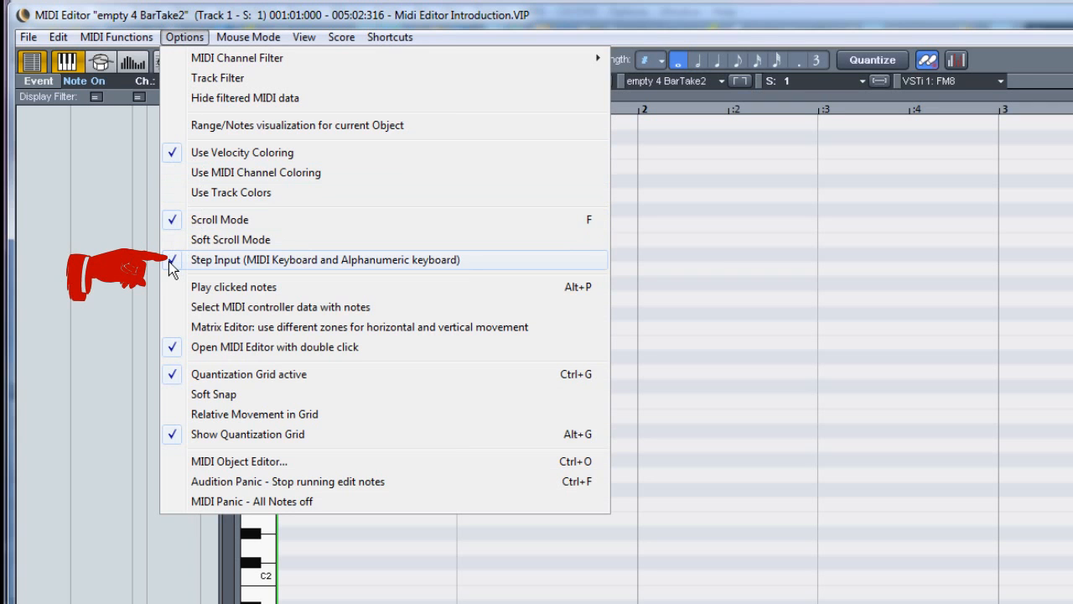
pyautogui.click(174, 38)
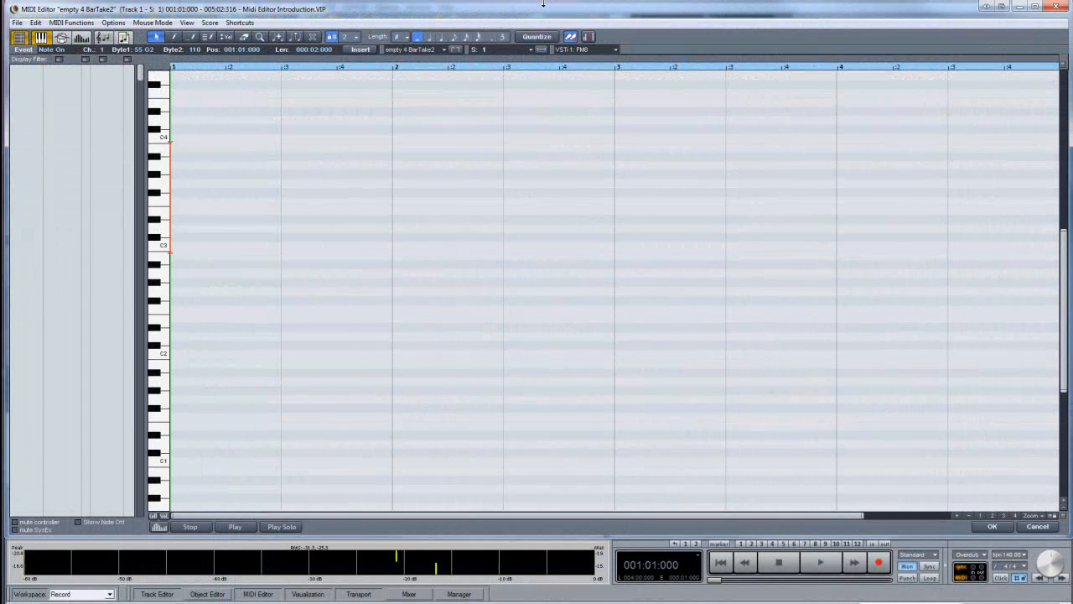
pyautogui.press('a')
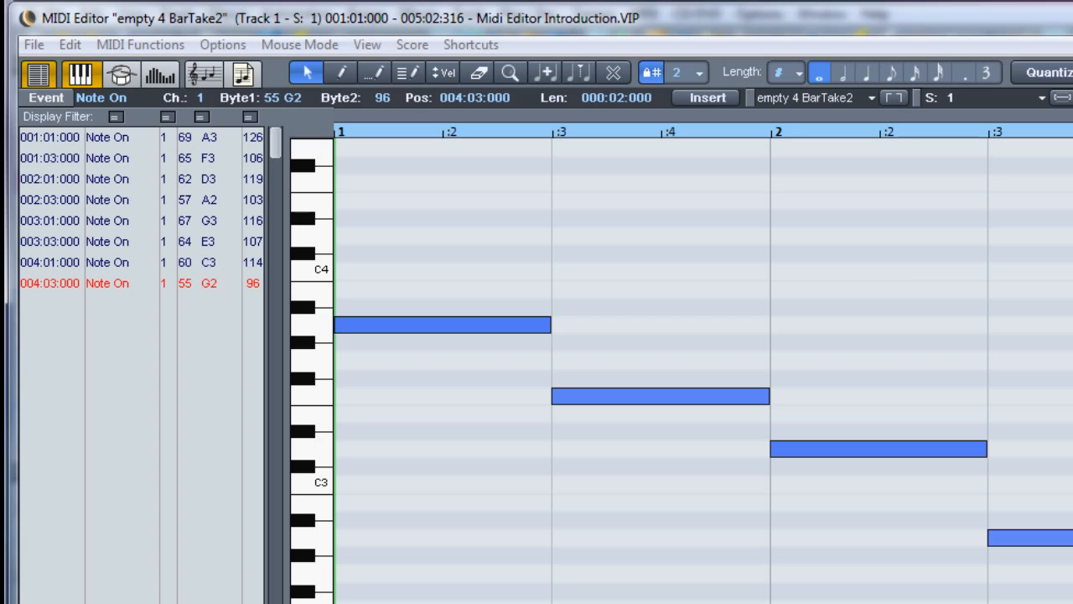
# - Select the A3, F3 and D3 events one by one in the event list, and the A3 and F3 notes in the piano roll
pyautogui.click(112, 135)
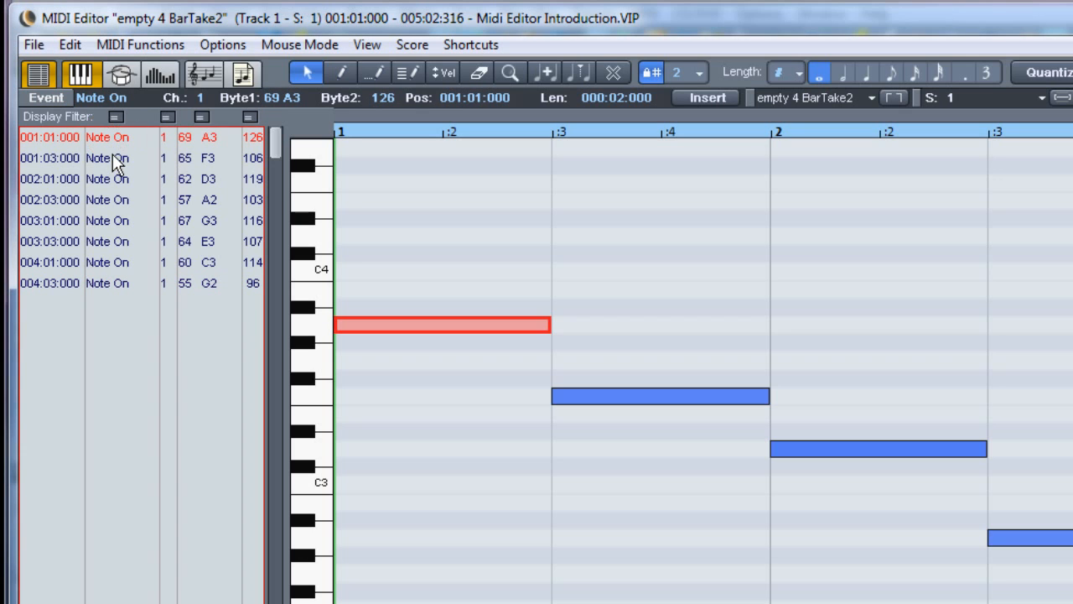
pyautogui.click(112, 156)
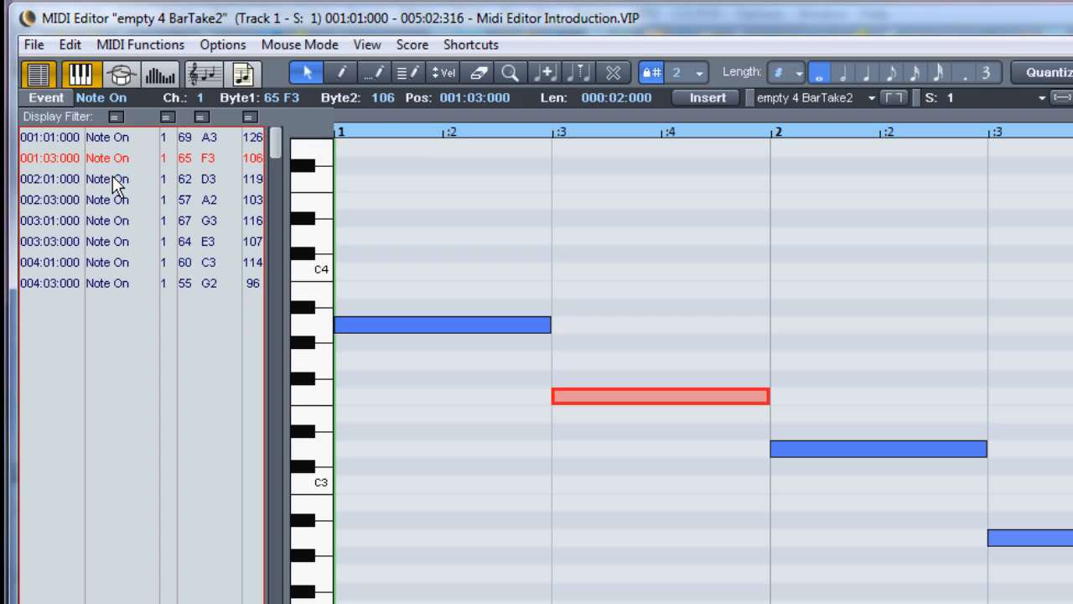
pyautogui.click(112, 177)
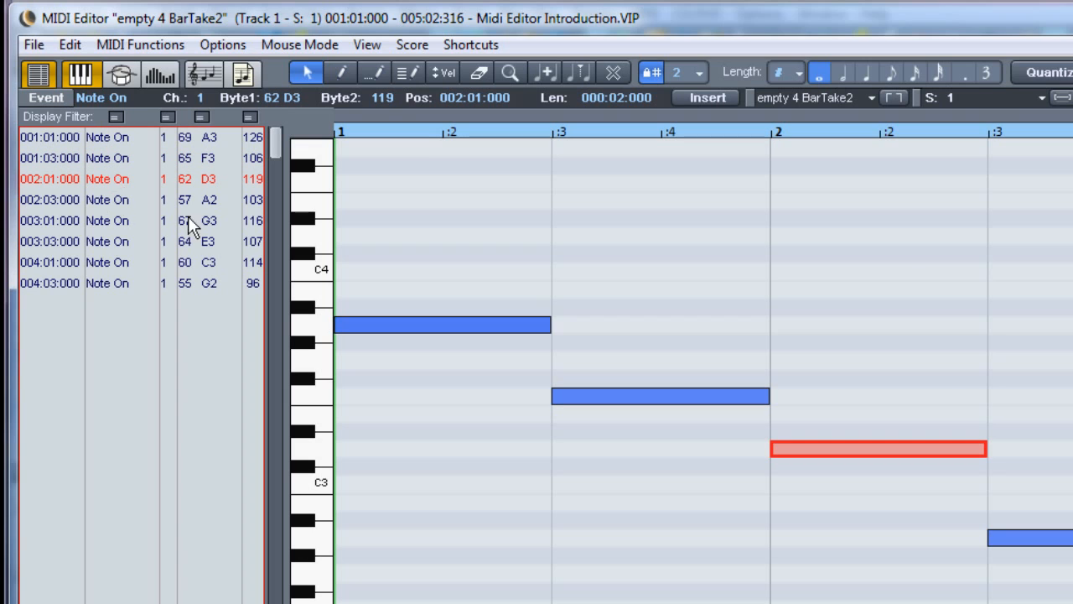
pyautogui.click(367, 320)
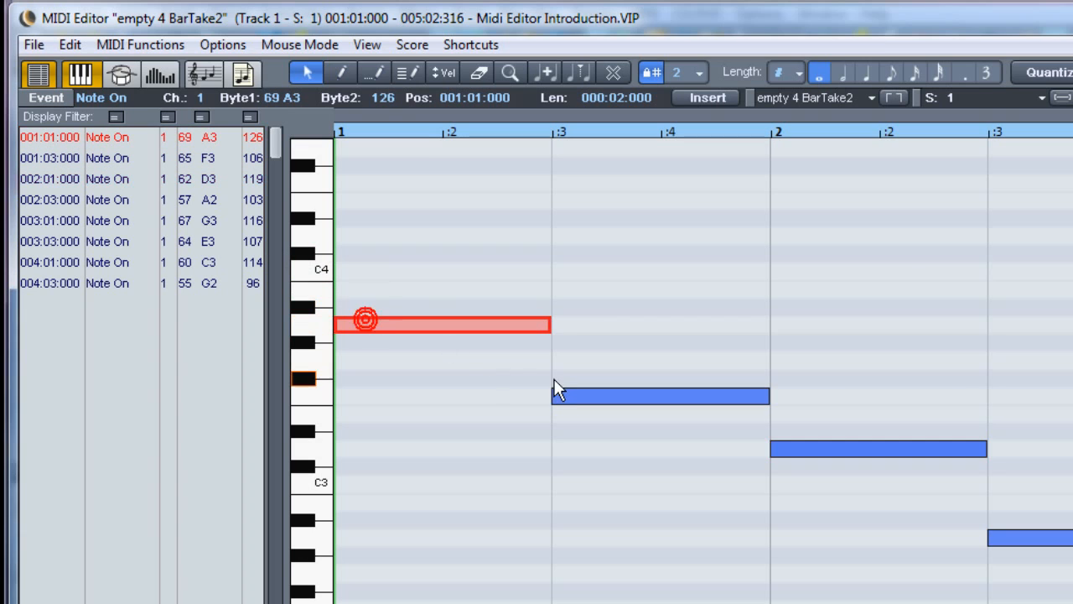
pyautogui.click(583, 393)
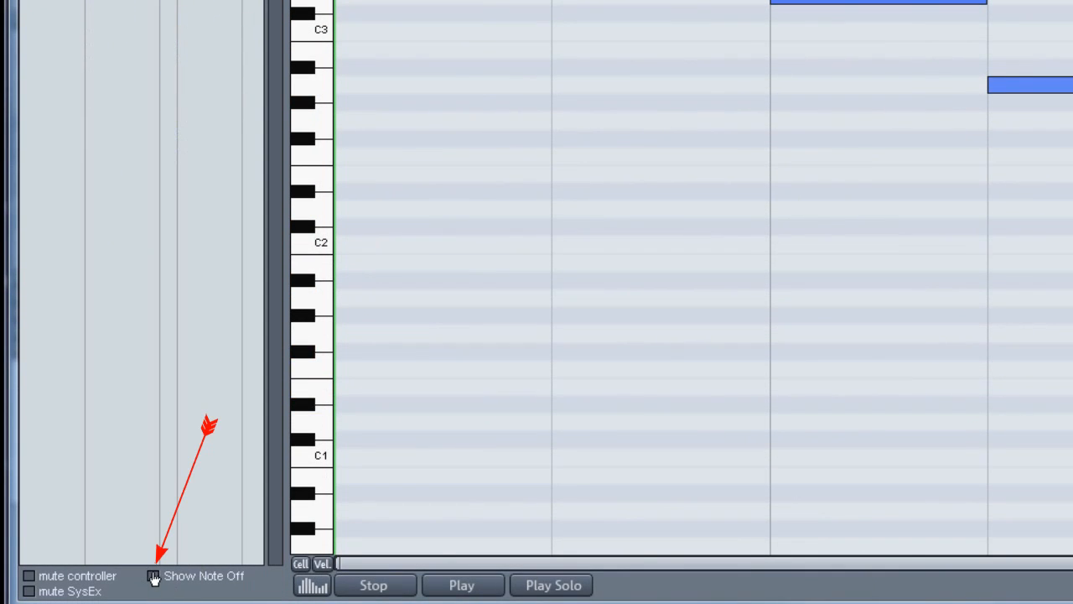
# - Show Note Off events to examine how they pair with the A2 and E3 Note On events, and hide them again
pyautogui.click(153, 577)
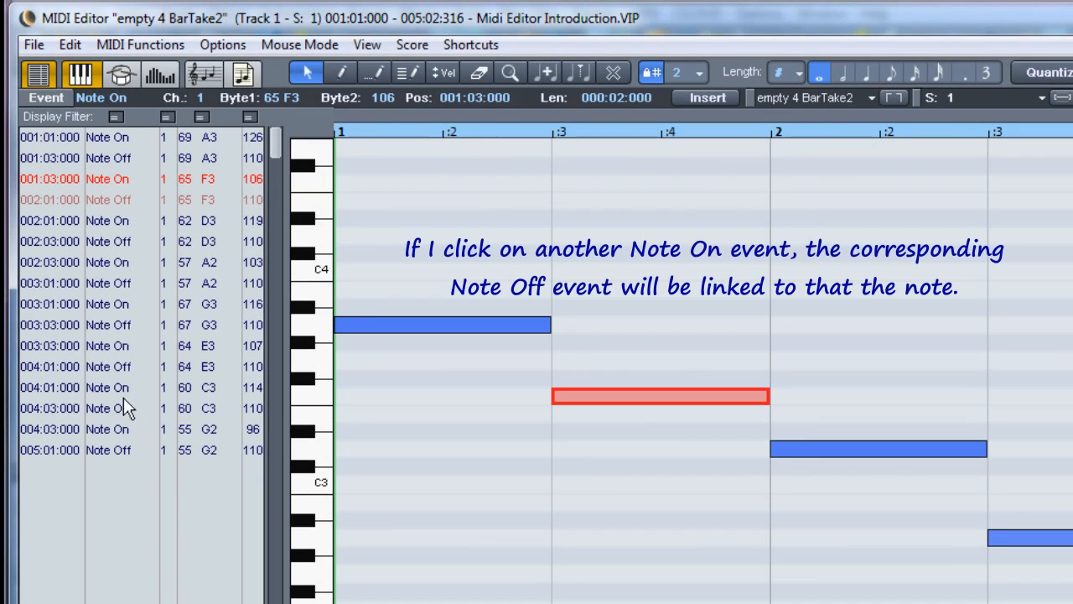
pyautogui.click(109, 262)
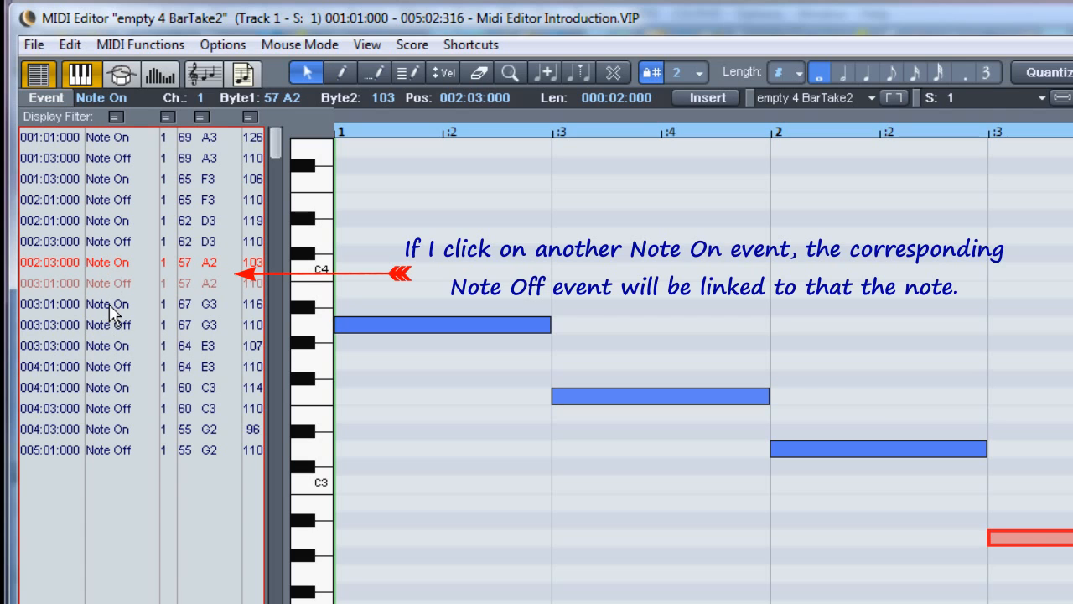
pyautogui.click(109, 345)
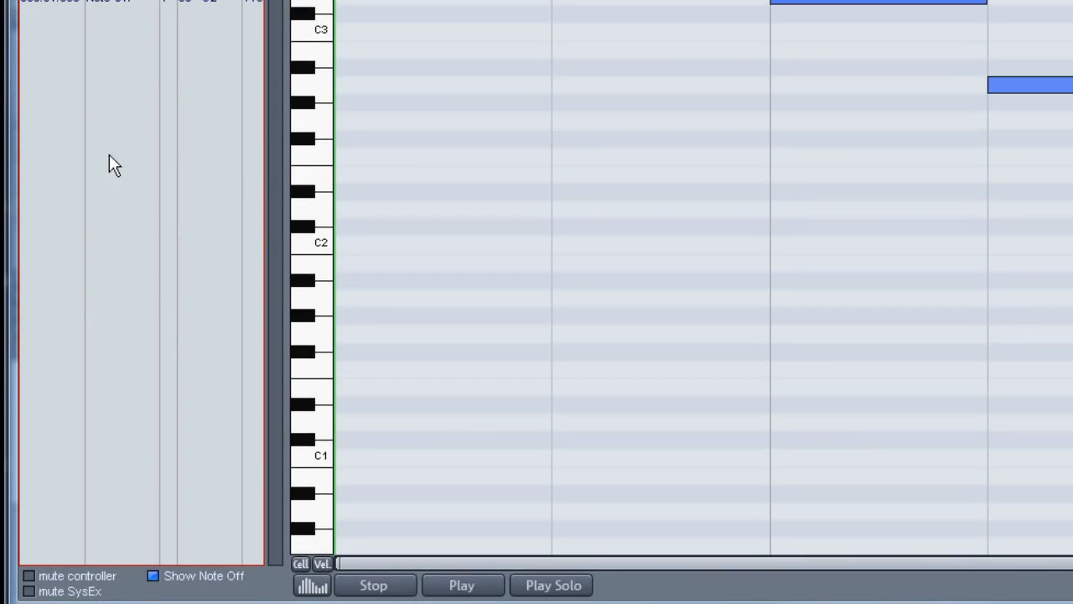
pyautogui.click(153, 576)
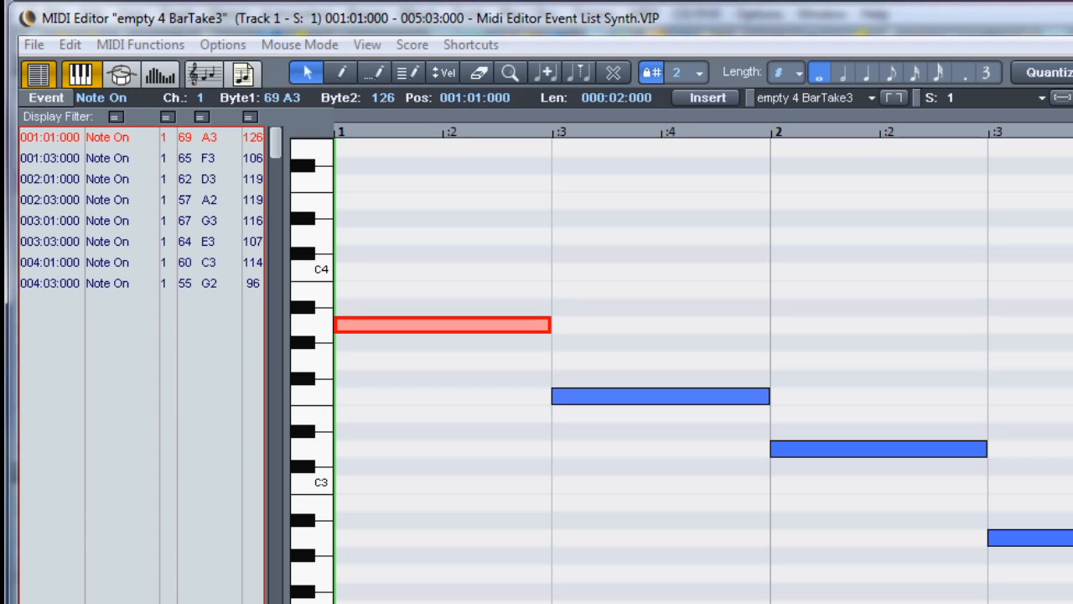
# - Try adjusting the first A3 event's position, MIDI channel, pitch and velocity directly in the event list
pyautogui.doubleClick(62, 135)
pyautogui.press('Escape')
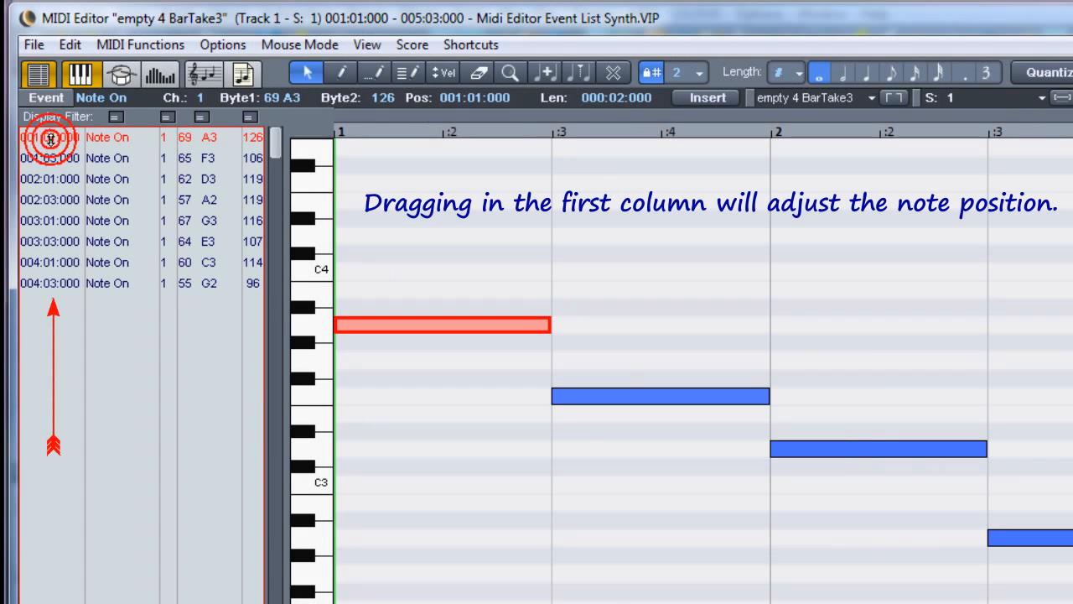
pyautogui.moveTo(50, 139)
pyautogui.mouseDown()
pyautogui.moveTo(54, 109)
pyautogui.moveTo(57, 131)
pyautogui.mouseUp()
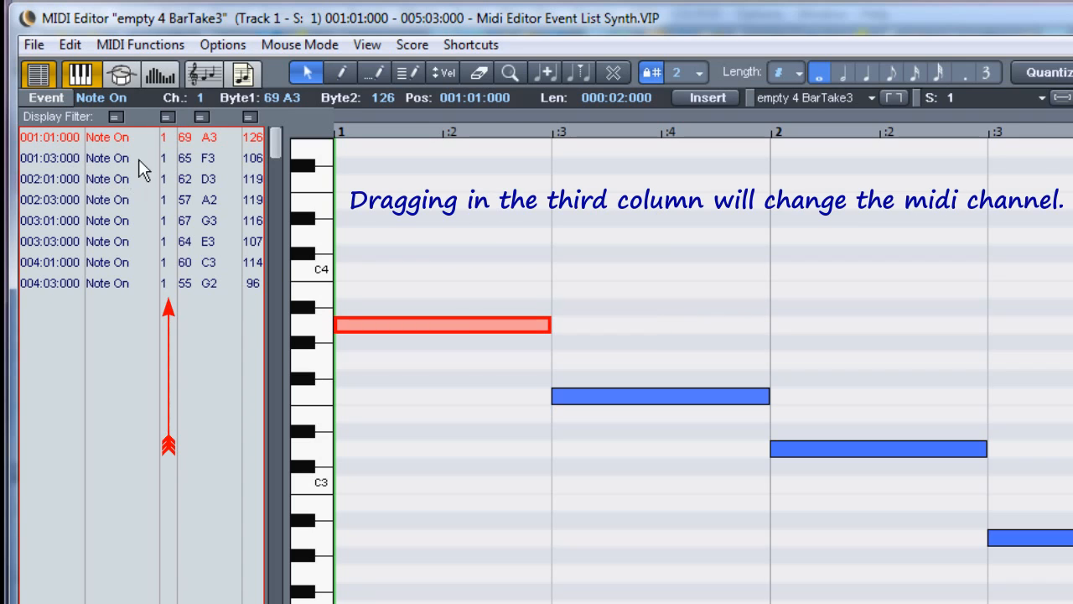
pyautogui.moveTo(170, 135); pyautogui.dragTo(175, 163)
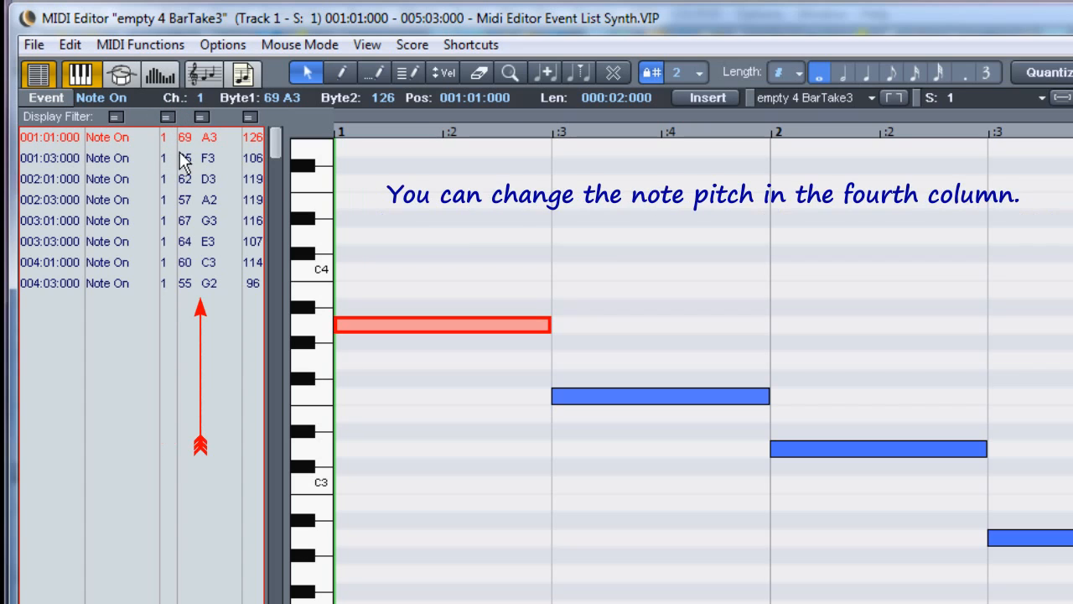
pyautogui.moveTo(191, 136); pyautogui.dragTo(257, 142)
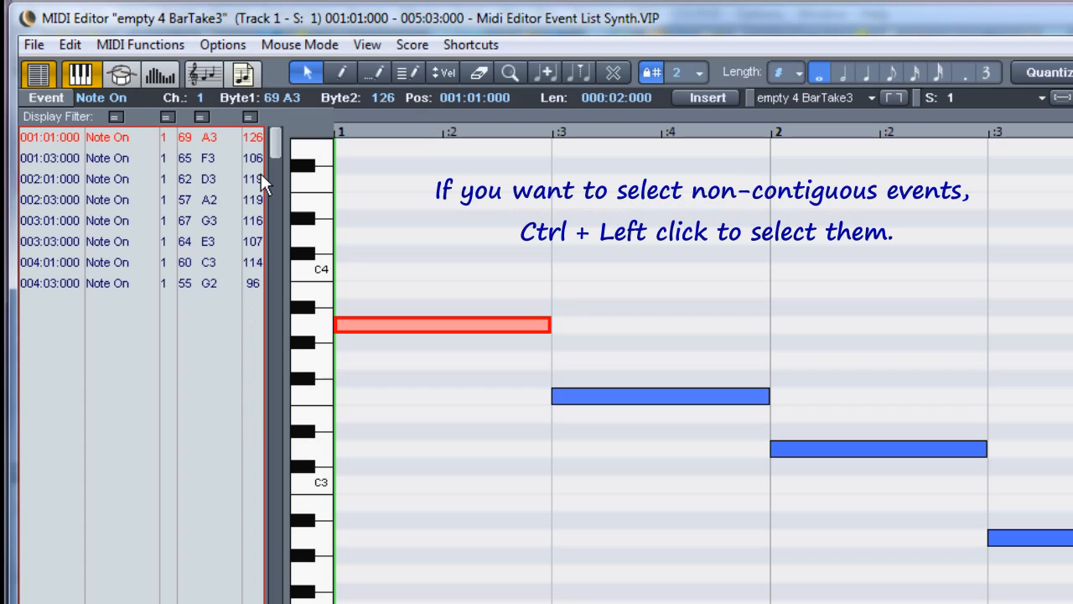
# - Add the non-contiguous D3, G3 and C3 events to the A3 selection in the event list
pyautogui.keyDown('ctrl'); pyautogui.click(118, 178); pyautogui.keyUp('ctrl')
pyautogui.keyDown('ctrl'); pyautogui.click(120, 221); pyautogui.keyUp('ctrl')
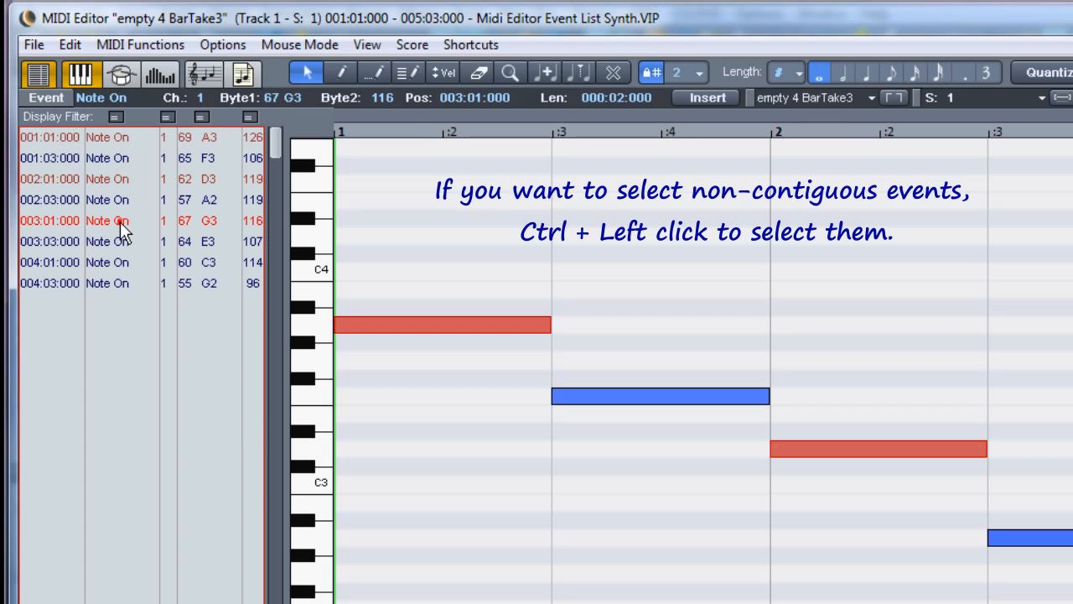
pyautogui.keyDown('ctrl'); pyautogui.click(127, 262); pyautogui.keyUp('ctrl')
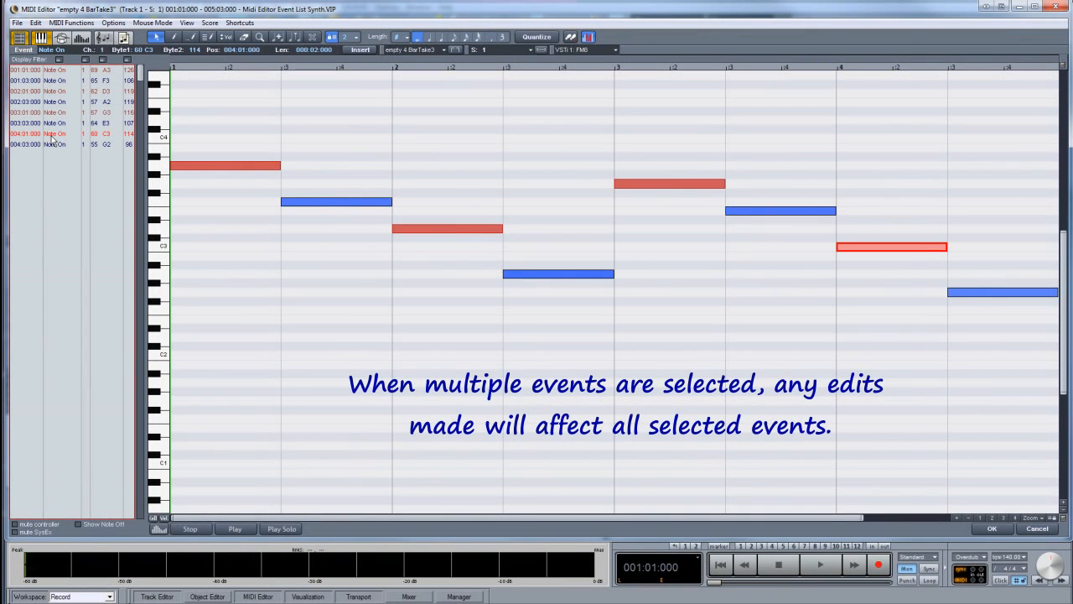
# - Try changing the position and pitch of the selected A3, D3, G3 and C3 events together, keeping C3 in the selection
pyautogui.moveTo(28, 136)
pyautogui.mouseDown()
pyautogui.moveTo(26, 123)
pyautogui.moveTo(26, 144)
pyautogui.mouseUp()
pyautogui.moveTo(96, 132); pyautogui.dragTo(95, 128)
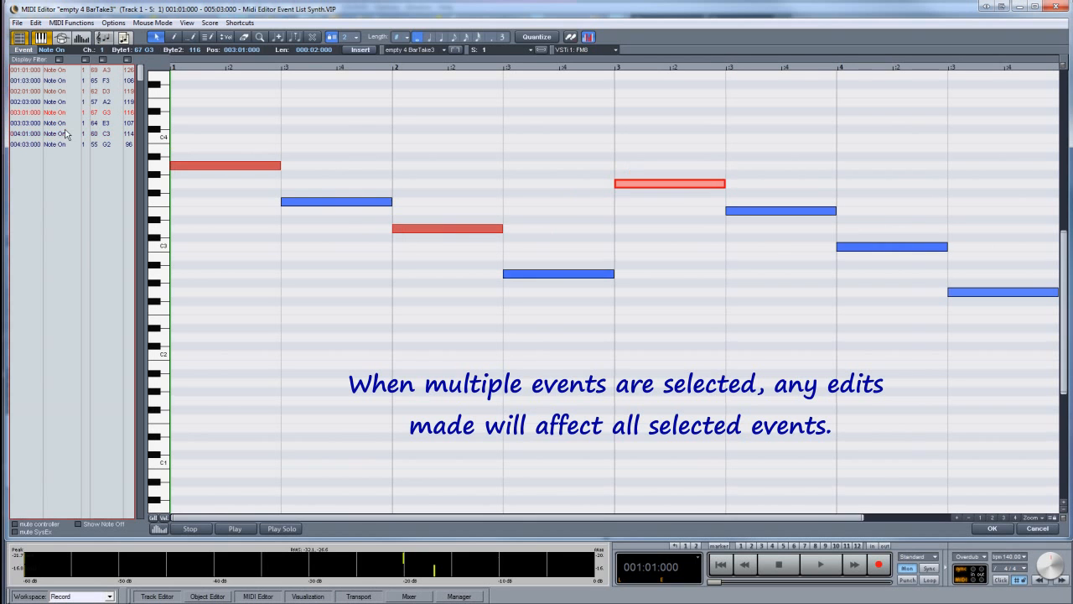
pyautogui.keyDown('ctrl'); pyautogui.click(66, 133); pyautogui.keyUp('ctrl')
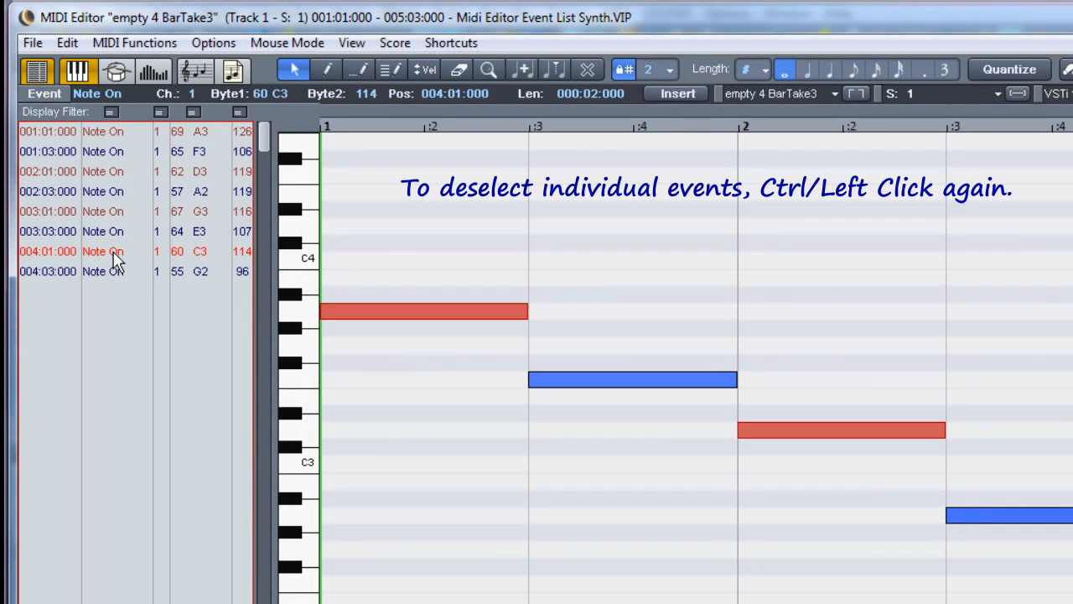
# - Deselect the C3, G3, D3 and A3 events individually so that no event is selected
pyautogui.keyDown('ctrl'); pyautogui.click(115, 251); pyautogui.keyUp('ctrl')
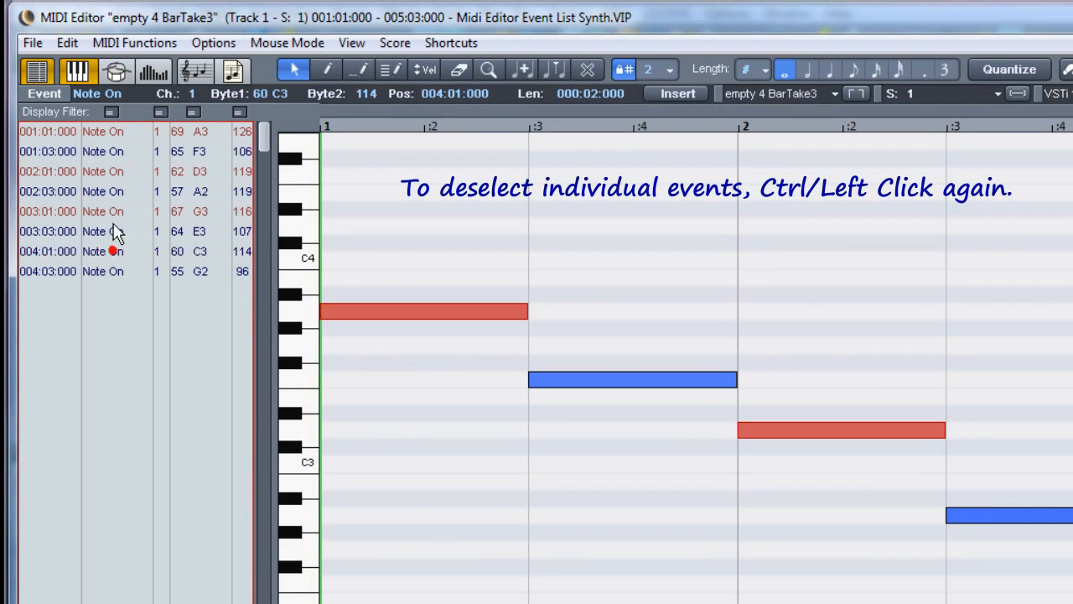
pyautogui.keyDown('ctrl'); pyautogui.click(113, 210); pyautogui.keyUp('ctrl')
pyautogui.keyDown('ctrl'); pyautogui.click(109, 177); pyautogui.keyUp('ctrl')
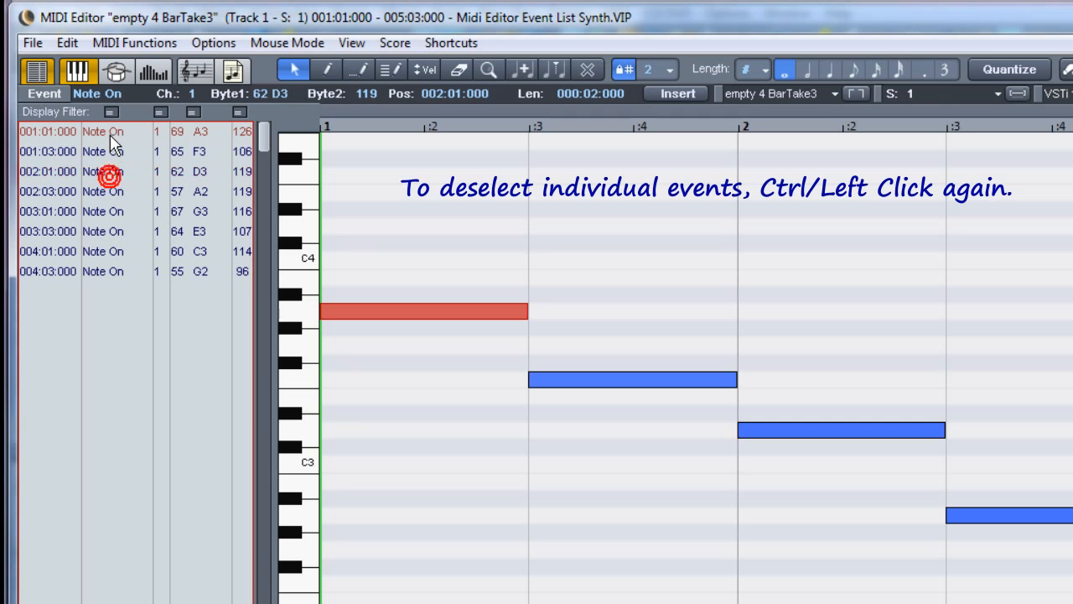
pyautogui.keyDown('ctrl'); pyautogui.click(106, 133); pyautogui.keyUp('ctrl')
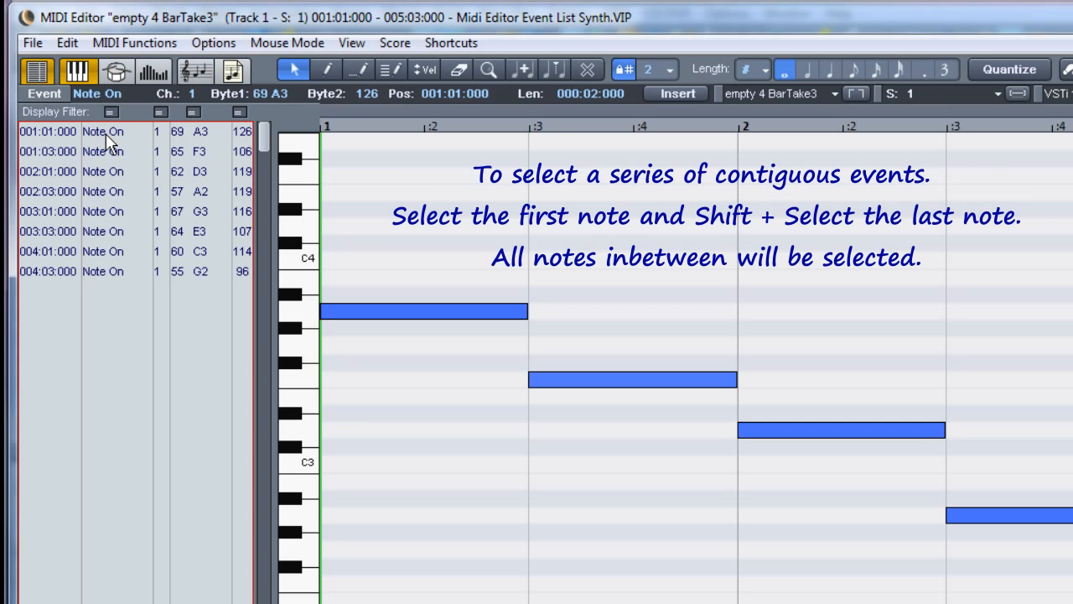
# - Select the contiguous events from A3 through E3 in the event list, and extend the selection to all events
pyautogui.click(106, 132)
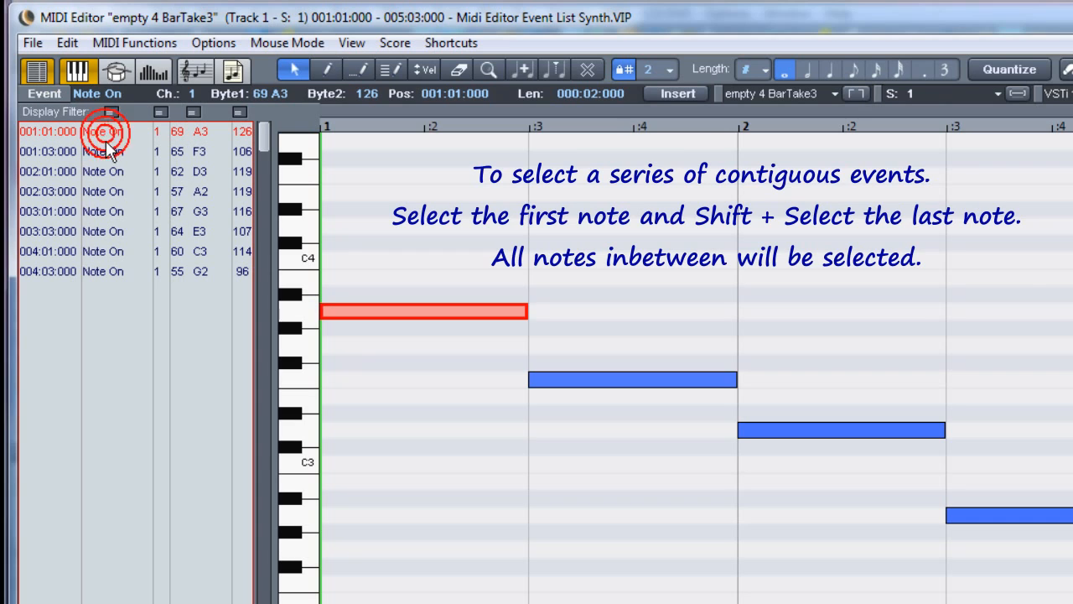
pyautogui.keyDown('shift'); pyautogui.click(112, 235); pyautogui.keyUp('shift')
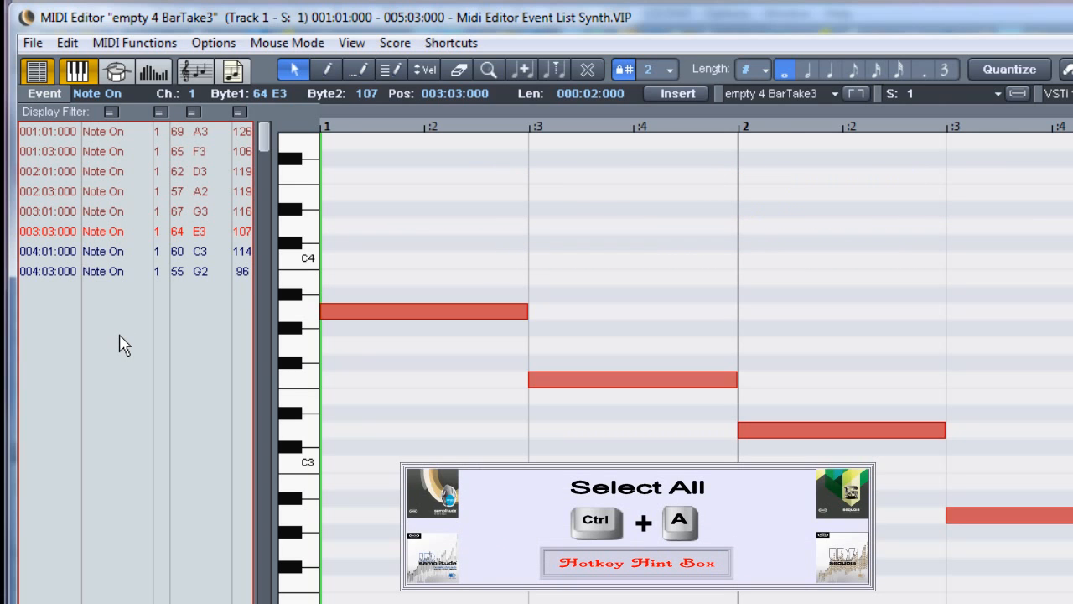
pyautogui.hotkey('ctrl', 'a')
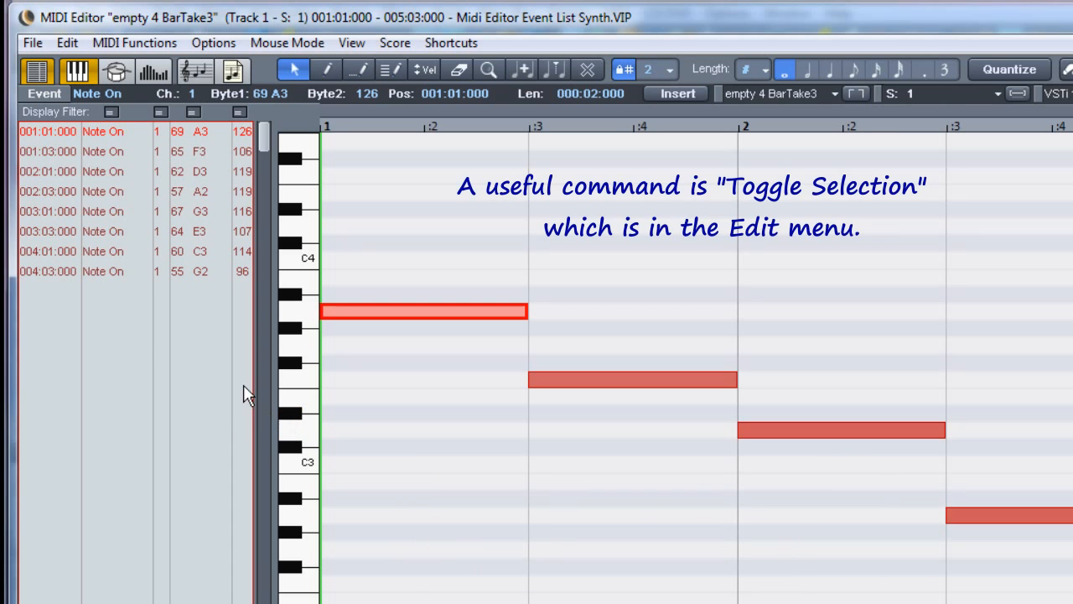
# - Remove the C3, G3, D3 and A3 events from the full selection
pyautogui.click(114, 252)
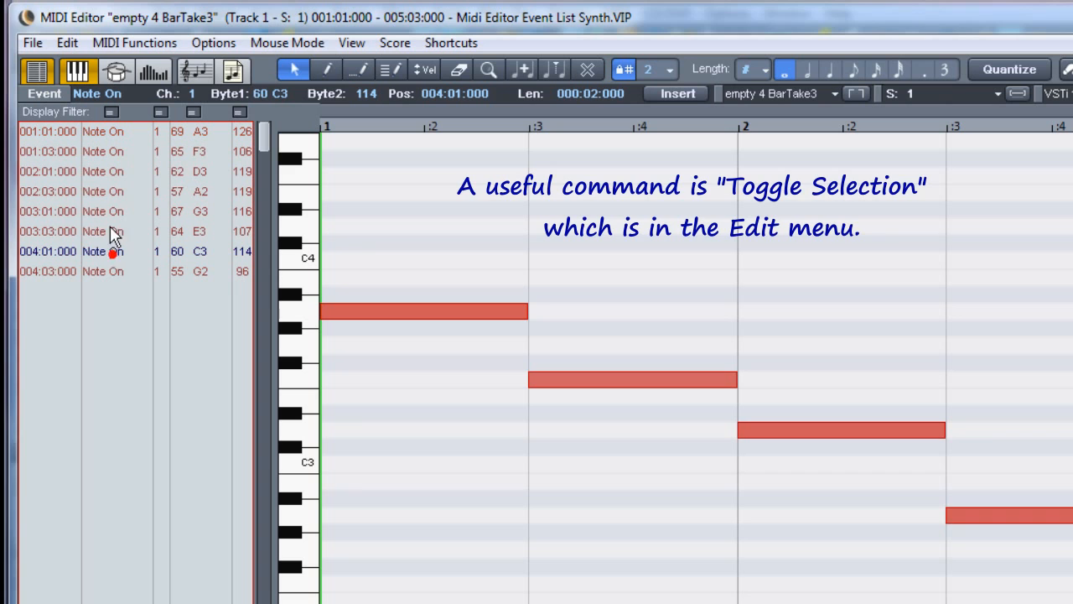
pyautogui.keyDown('ctrl'); pyautogui.click(102, 212); pyautogui.keyUp('ctrl')
pyautogui.keyDown('ctrl'); pyautogui.click(105, 172); pyautogui.keyUp('ctrl')
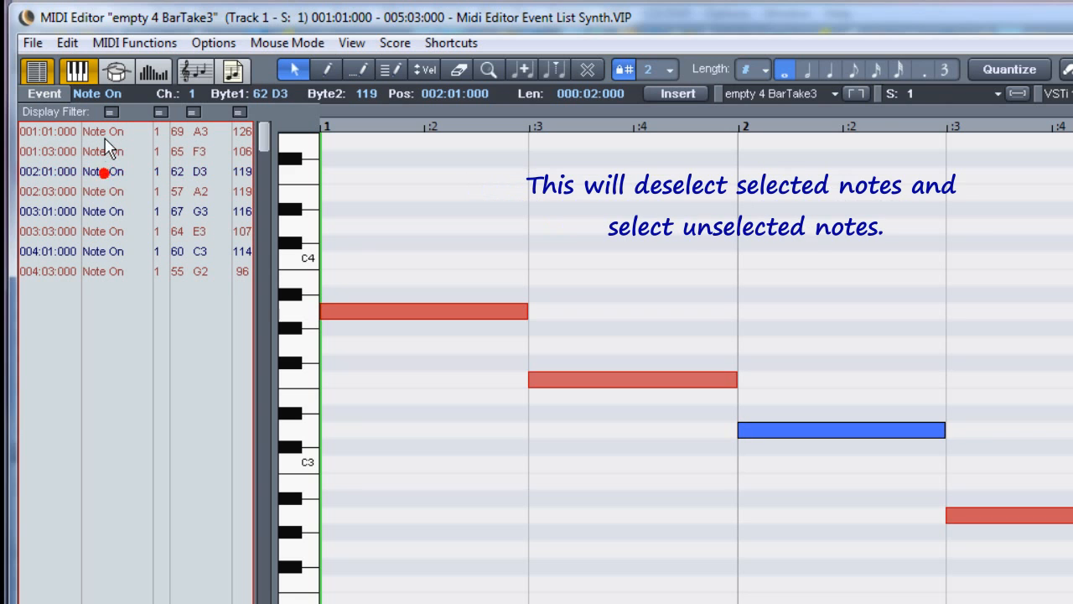
pyautogui.keyDown('ctrl'); pyautogui.click(106, 133); pyautogui.keyUp('ctrl')
# - Invert the event selection so that A3, D3, G3 and C3 are selected, and toggle the selection back
pyautogui.click(68, 42)
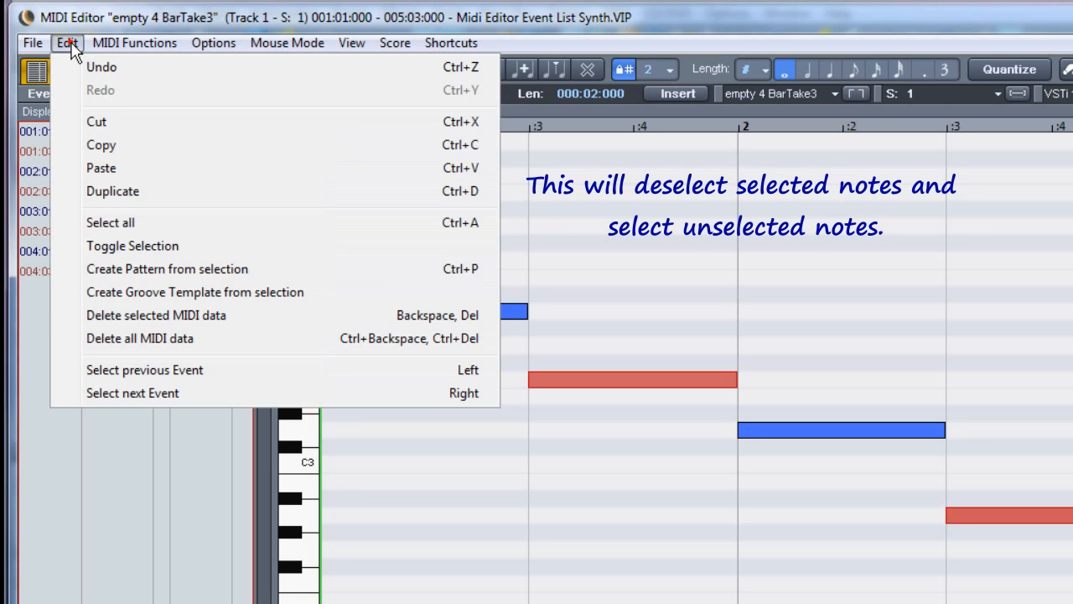
pyautogui.click(104, 245)
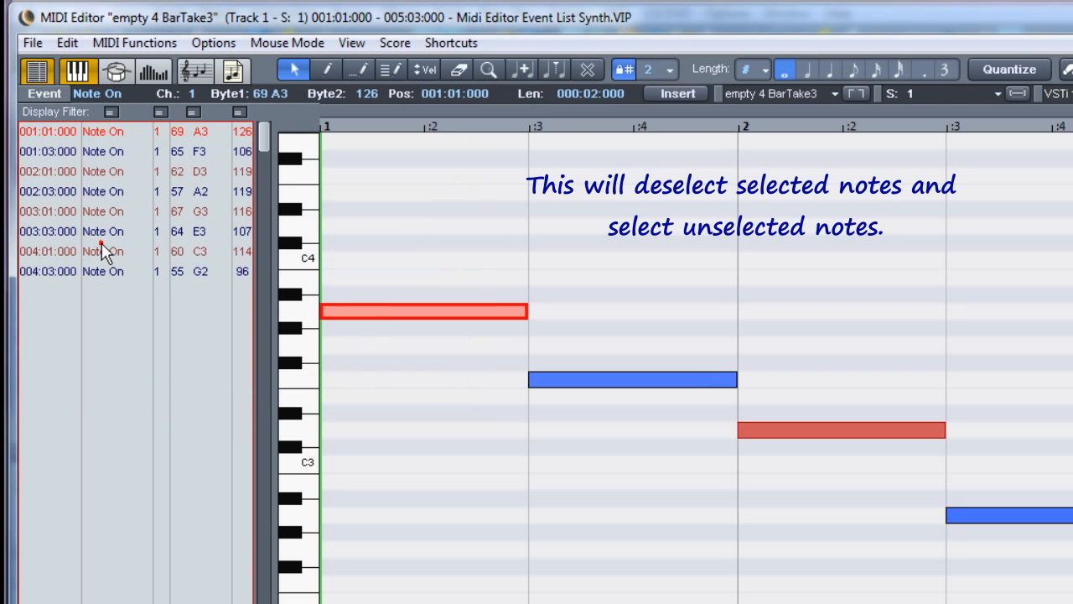
pyautogui.click(68, 47)
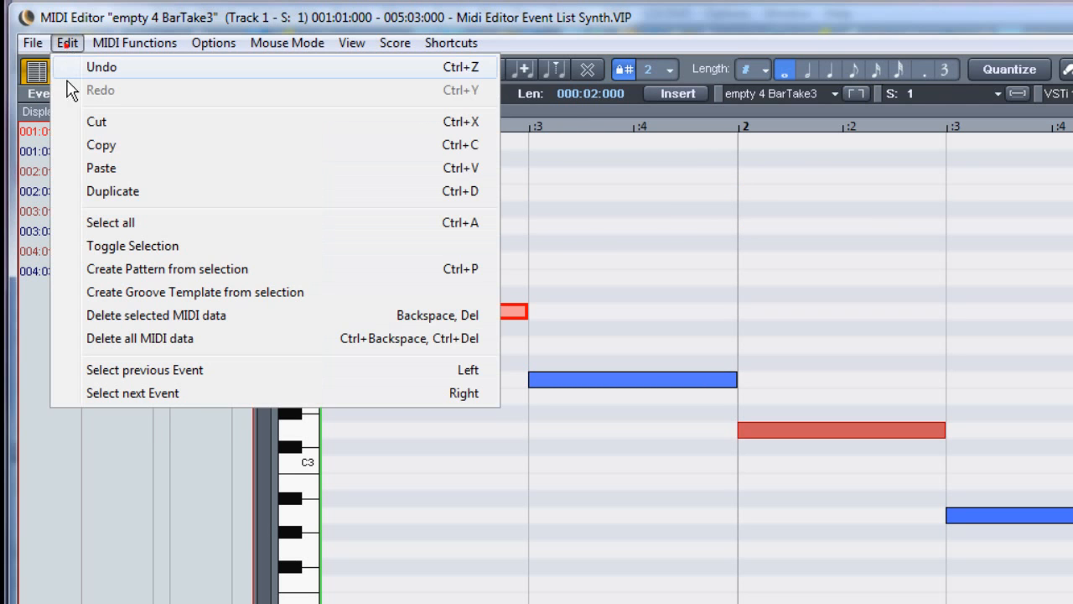
pyautogui.click(116, 246)
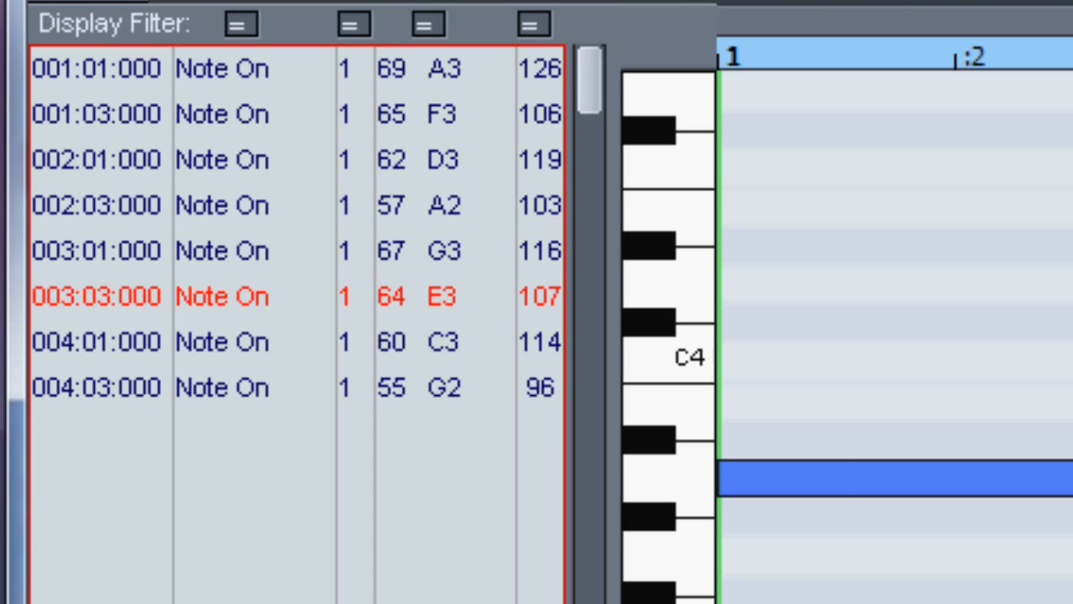
# - Step the event selection up through the event list from E3 to the first A3, and back down to D3
pyautogui.press('Up')
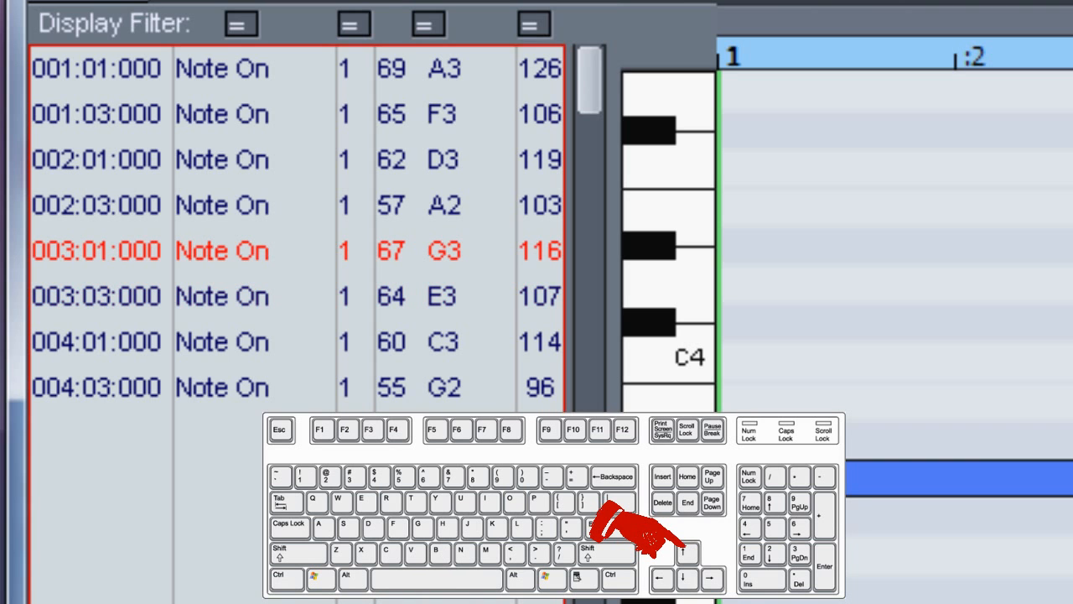
pyautogui.press('Up')
pyautogui.press('Up')
pyautogui.press('Up')
pyautogui.press('Up')
pyautogui.press('Down')
pyautogui.press('Down')
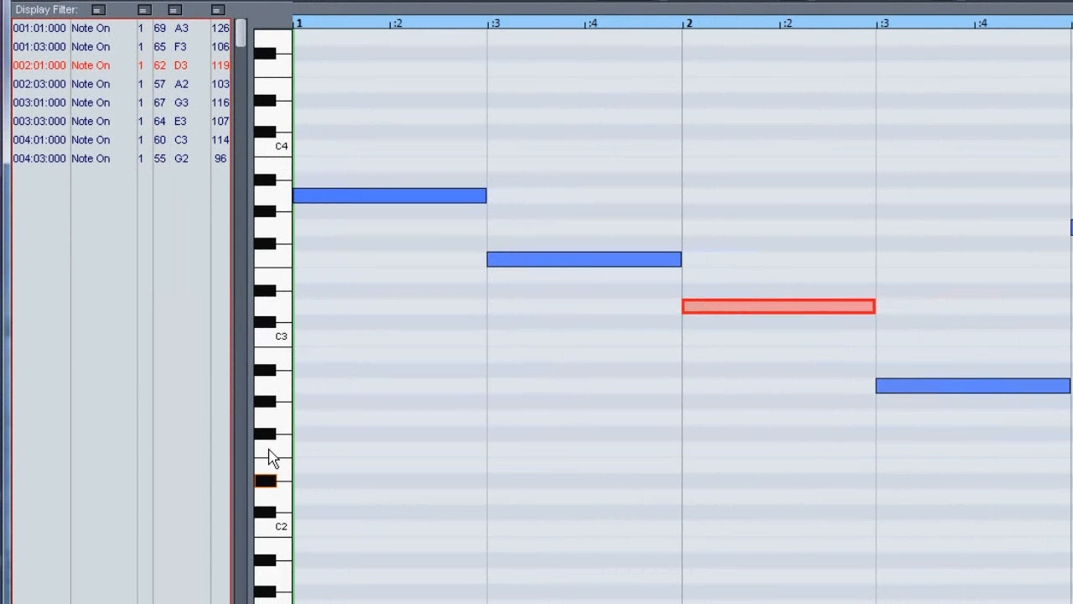
# - Select the first A3 note in the piano roll, raise it to C4 and lower it back to A3
pyautogui.click(338, 194)
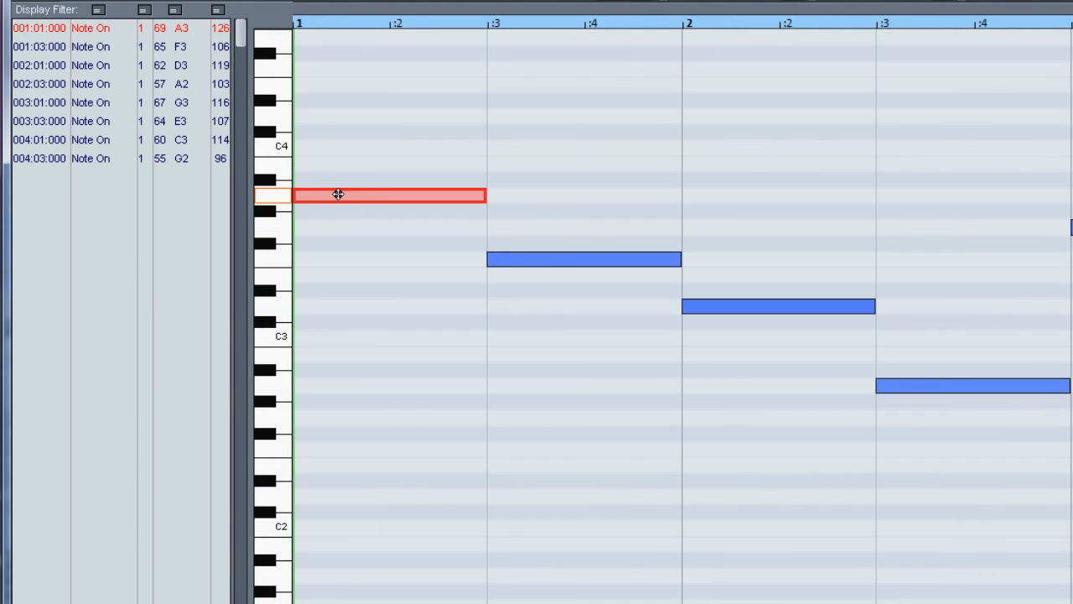
pyautogui.press('Up')
pyautogui.press('Up')
pyautogui.press('Up')
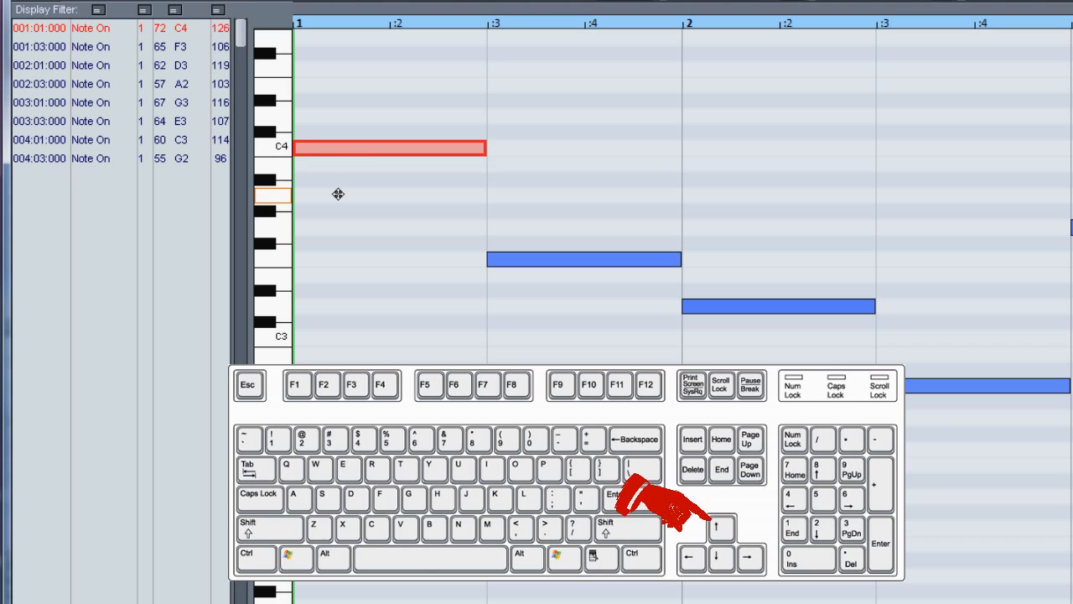
pyautogui.press('Down')
pyautogui.press('Down')
pyautogui.press('Down')
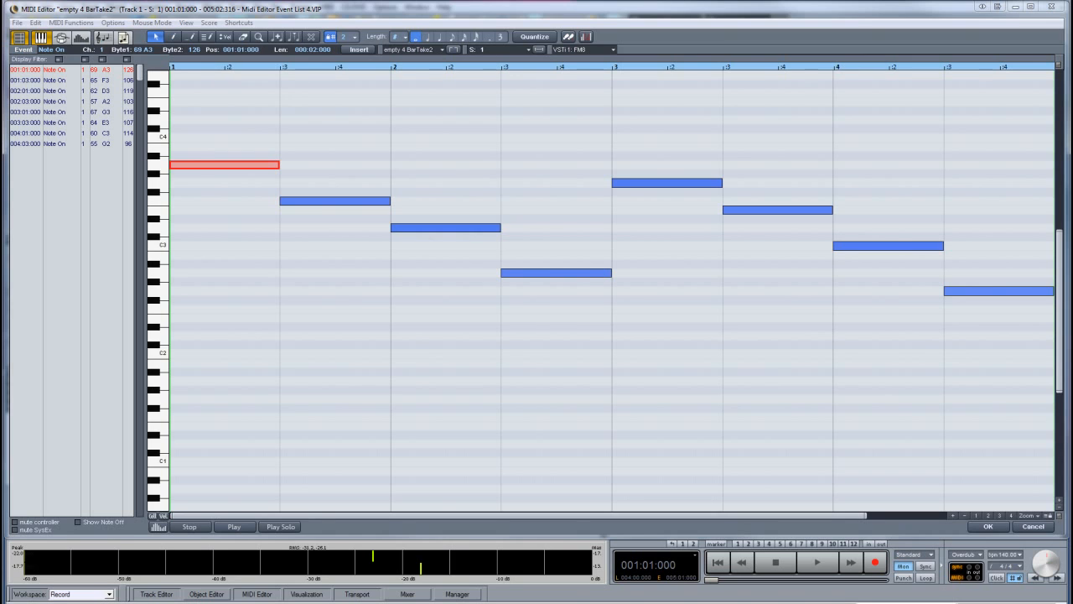
# - Record ModWheel controller data over the existing notes, and show the controller editor below the piano roll
pyautogui.press('r')
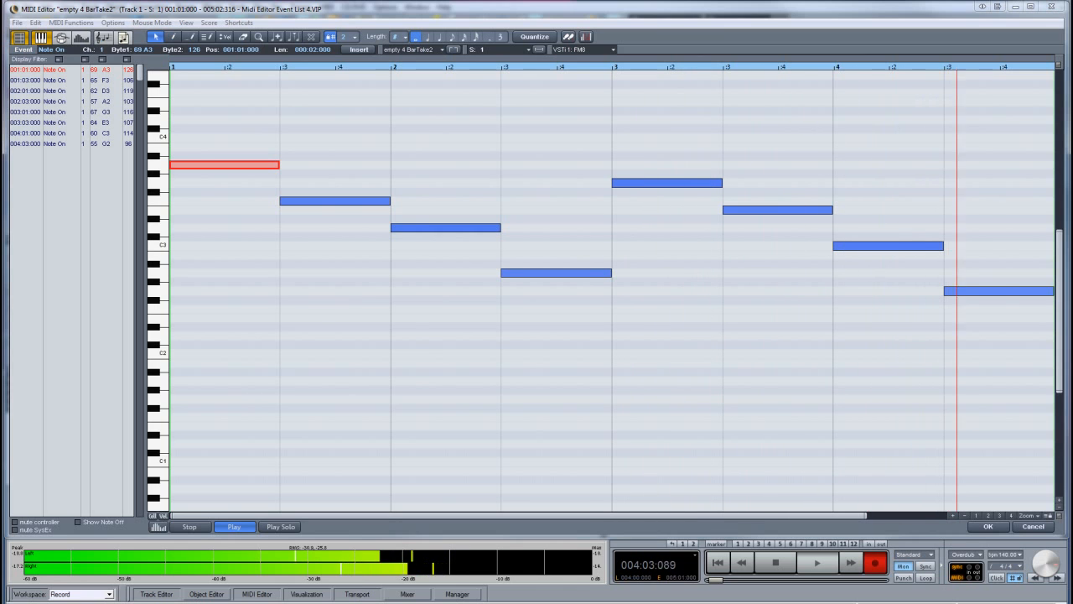
pyautogui.press('Return')
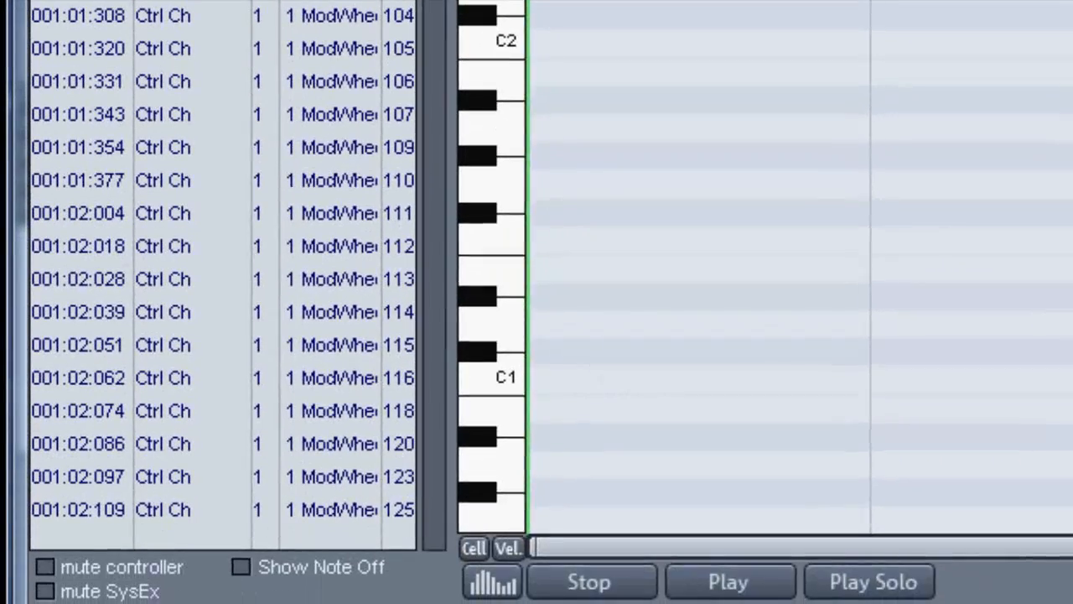
pyautogui.click(470, 569)
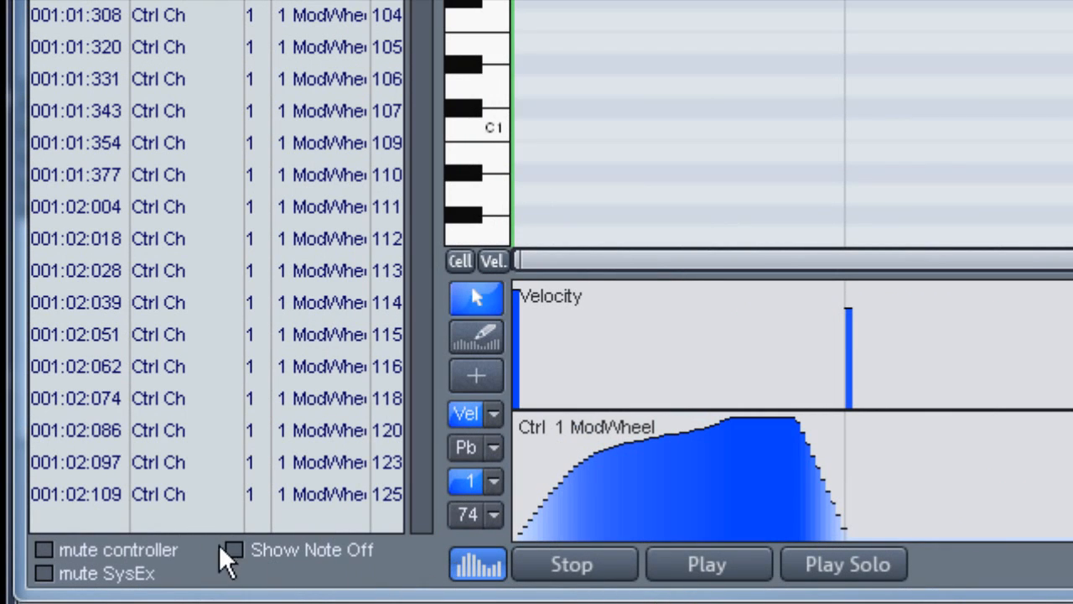
# - Play the take with controllers muted, and play it again with controllers unmuted for comparison
pyautogui.click(45, 551)
pyautogui.press('space')
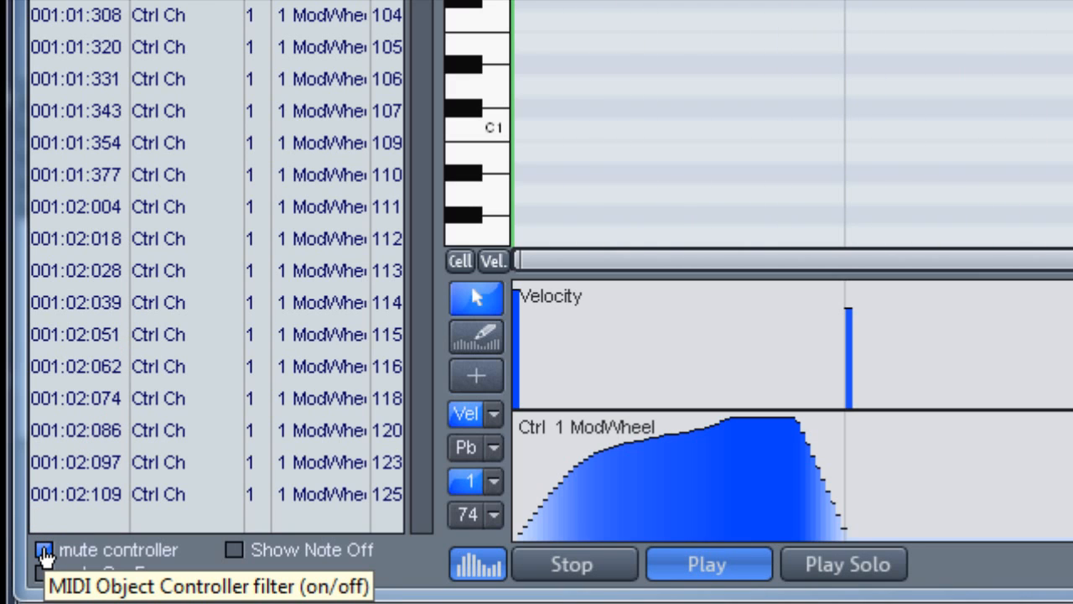
pyautogui.click(45, 551)
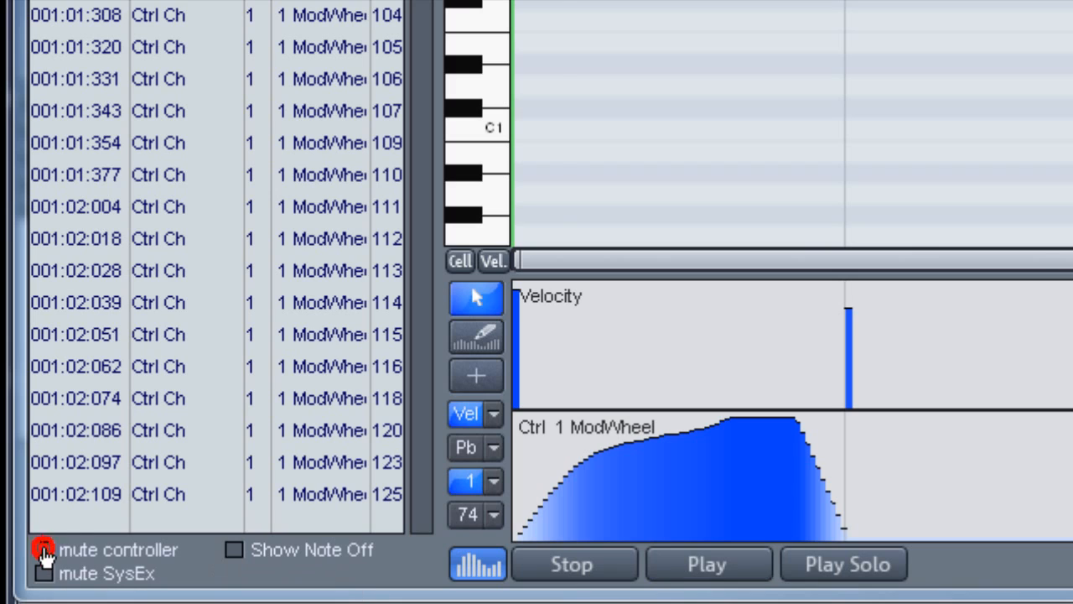
pyautogui.press('space')
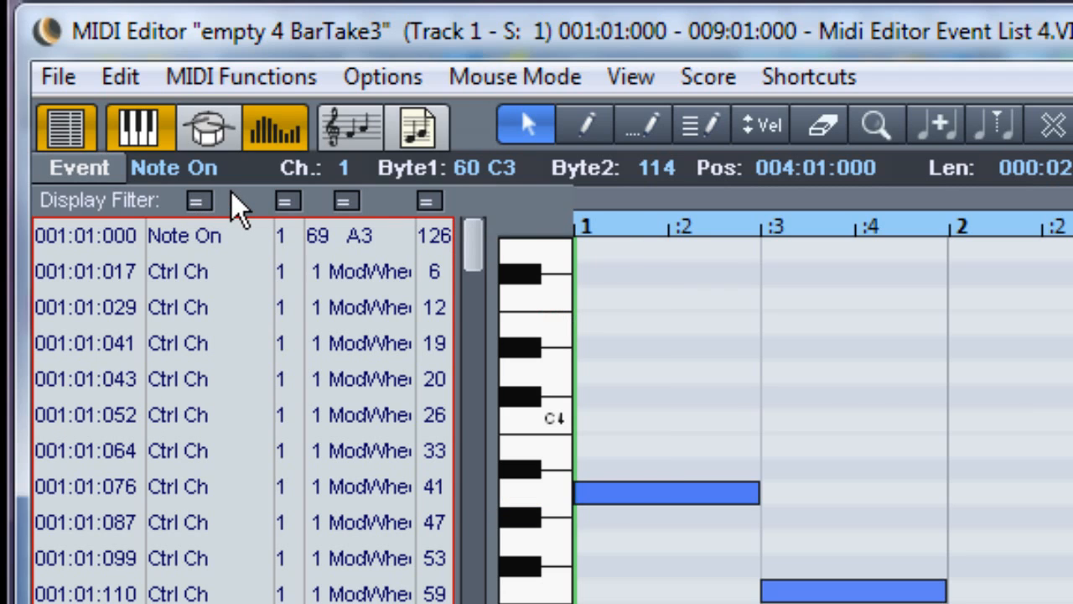
# - Show only events of the first A3's type using the = event type filter, and turn the filter off
pyautogui.click(200, 203)
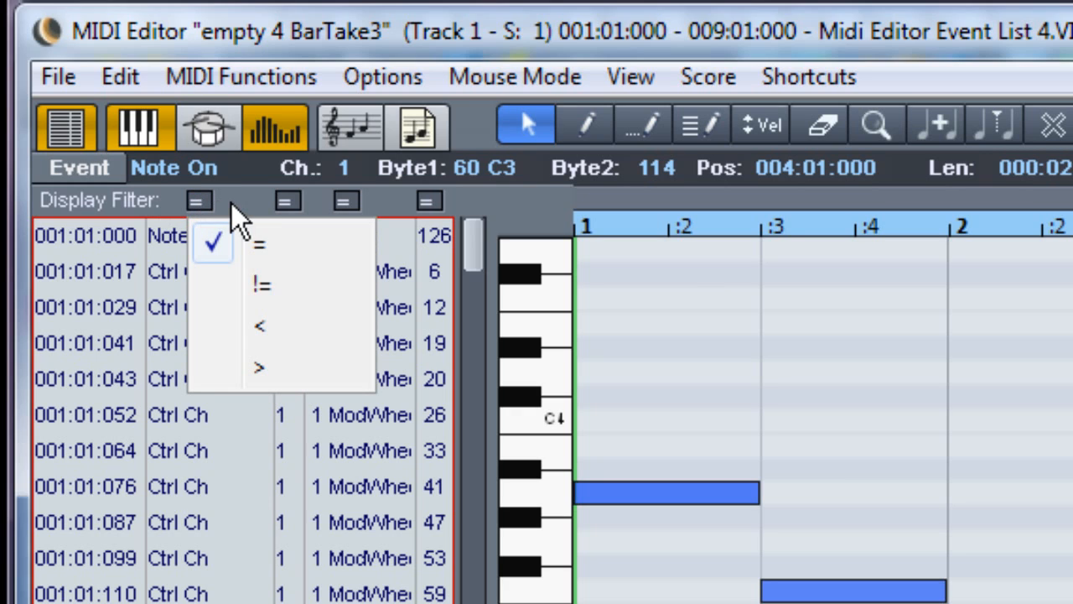
pyautogui.click(231, 203)
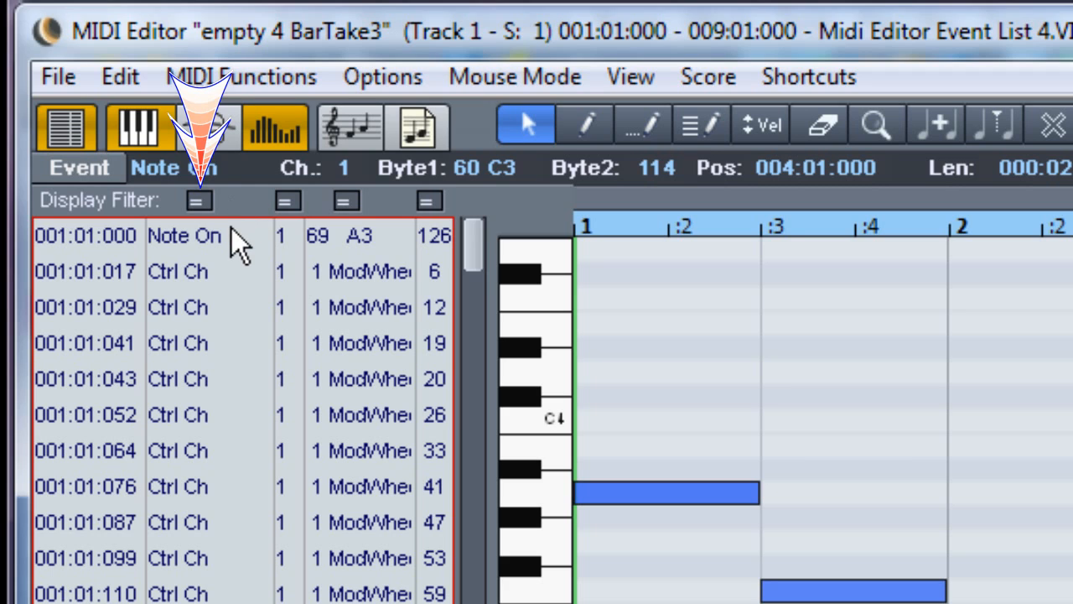
pyautogui.click(231, 235)
pyautogui.click(199, 199)
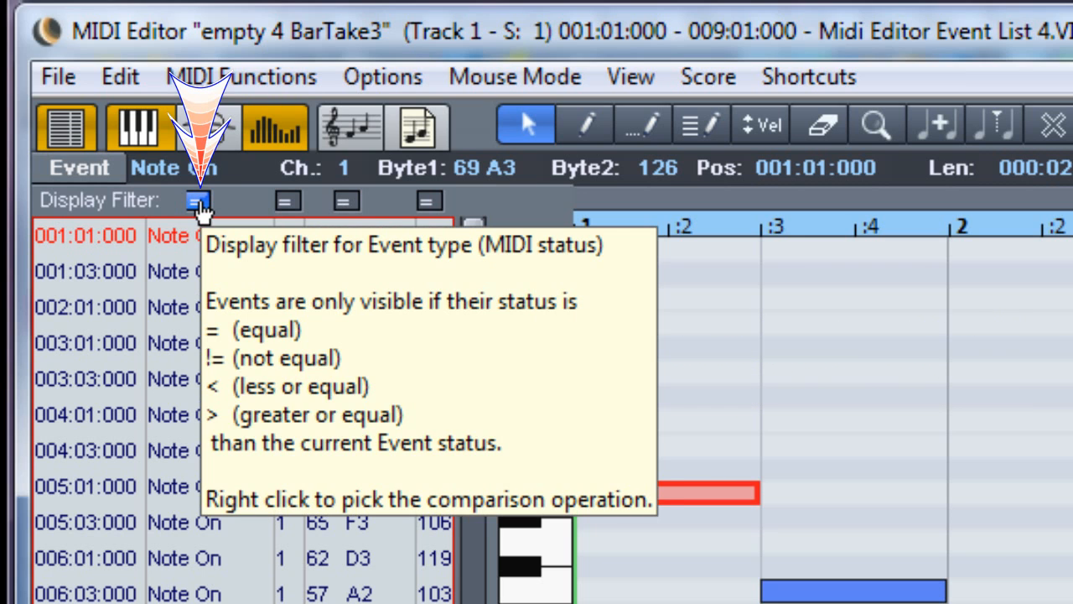
pyautogui.click(199, 202)
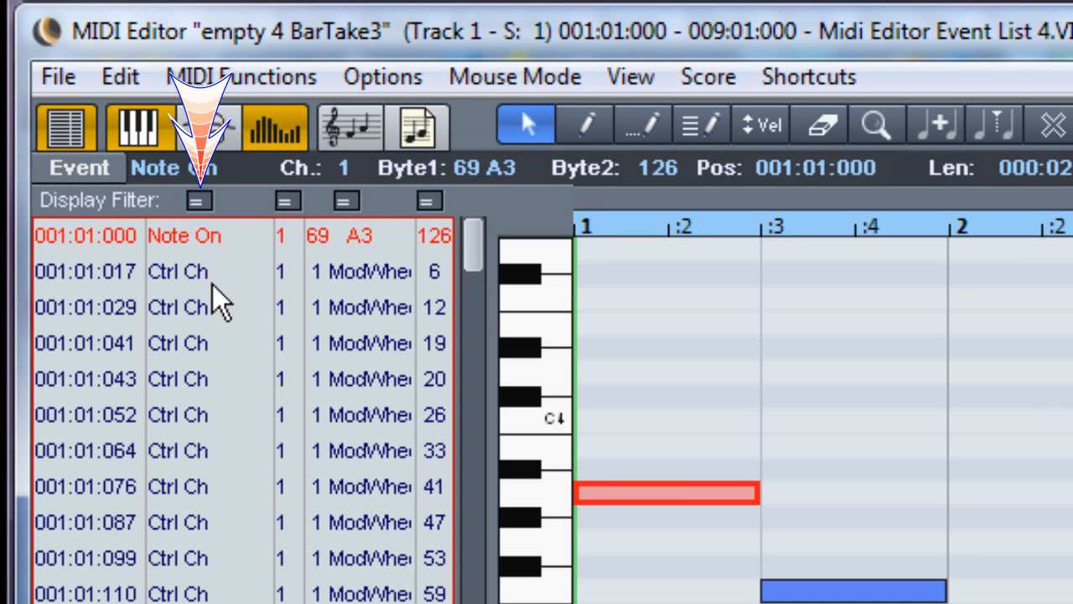
# - Hide the controller events by filtering the event type as != based on the first Ctrl Ch event
pyautogui.click(214, 272)
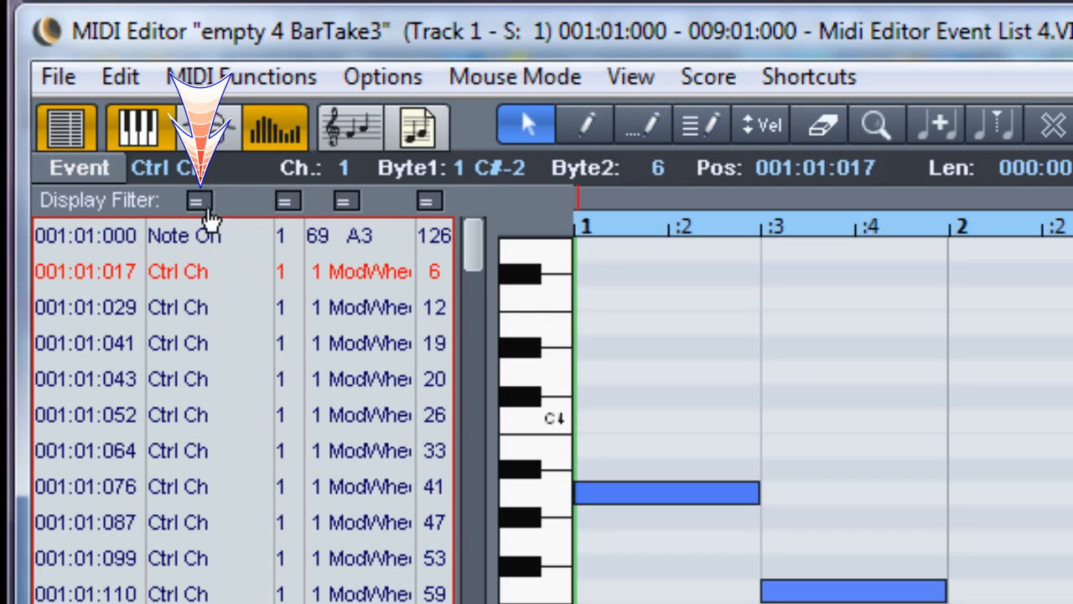
pyautogui.click(201, 204)
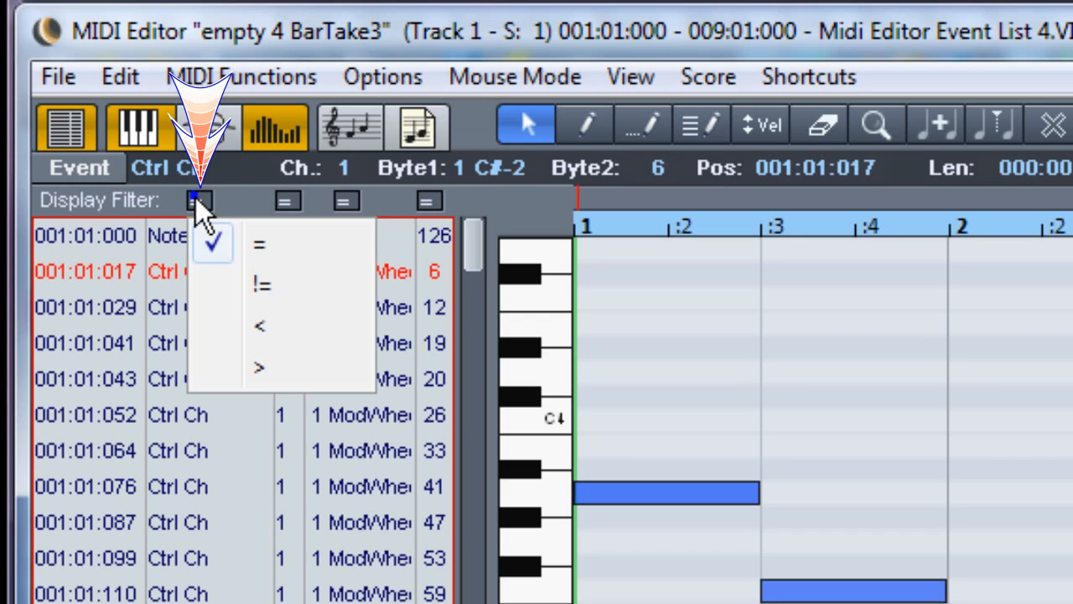
pyautogui.click(225, 289)
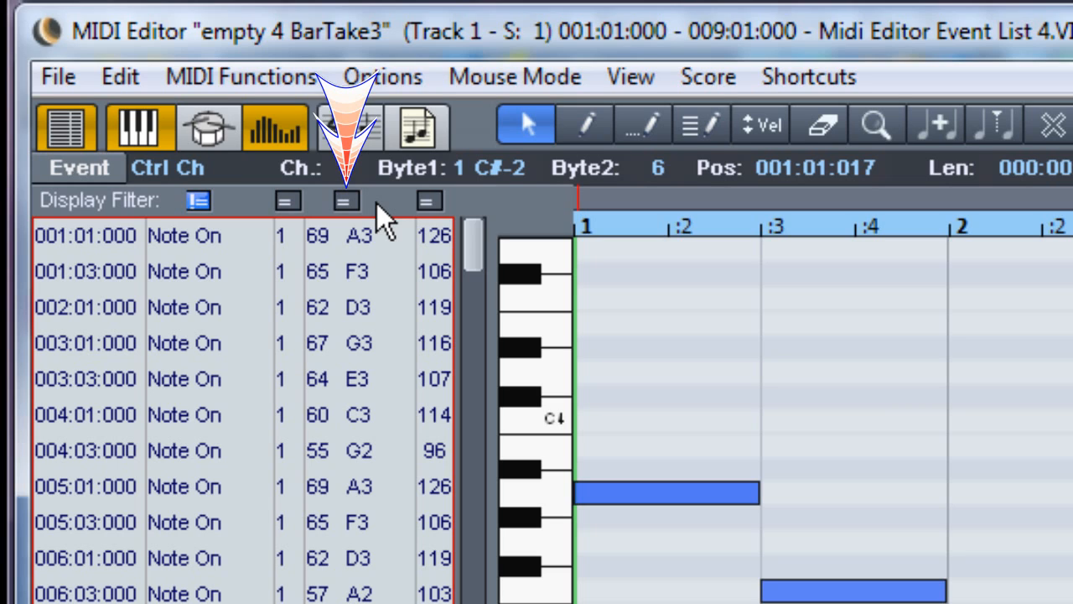
# - Filter the event list by the first A3's pitch, using = and then !=, and turn the pitch filter off
pyautogui.click(202, 242)
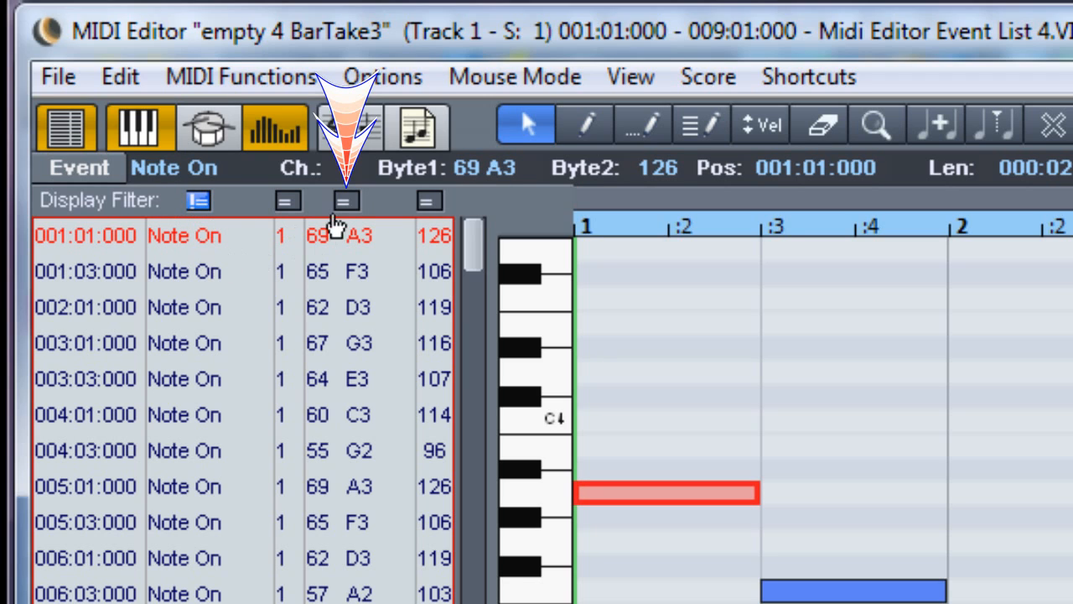
pyautogui.click(344, 200)
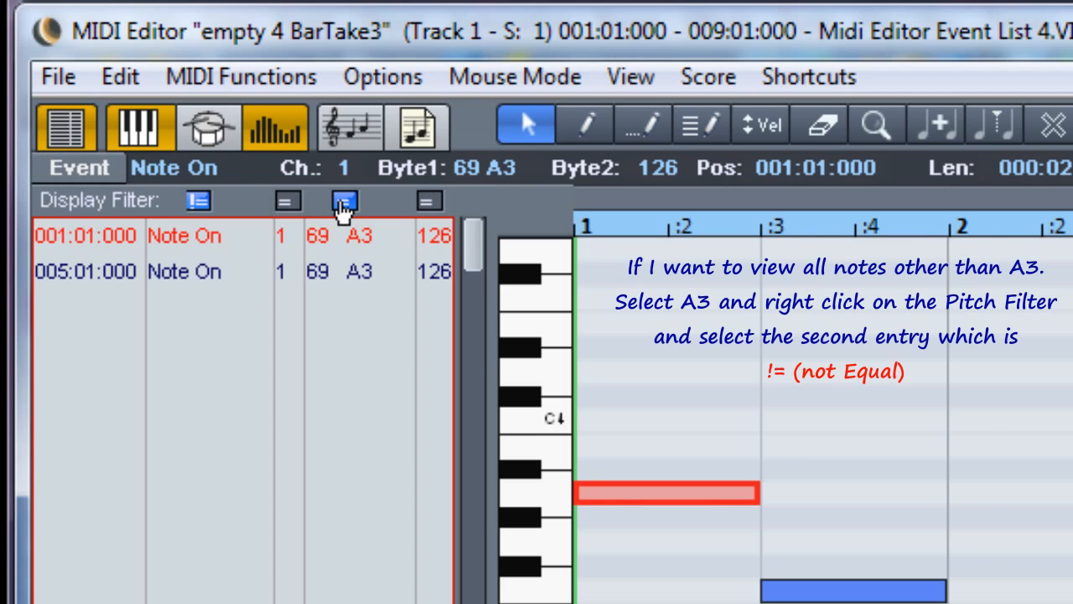
pyautogui.rightClick(344, 203)
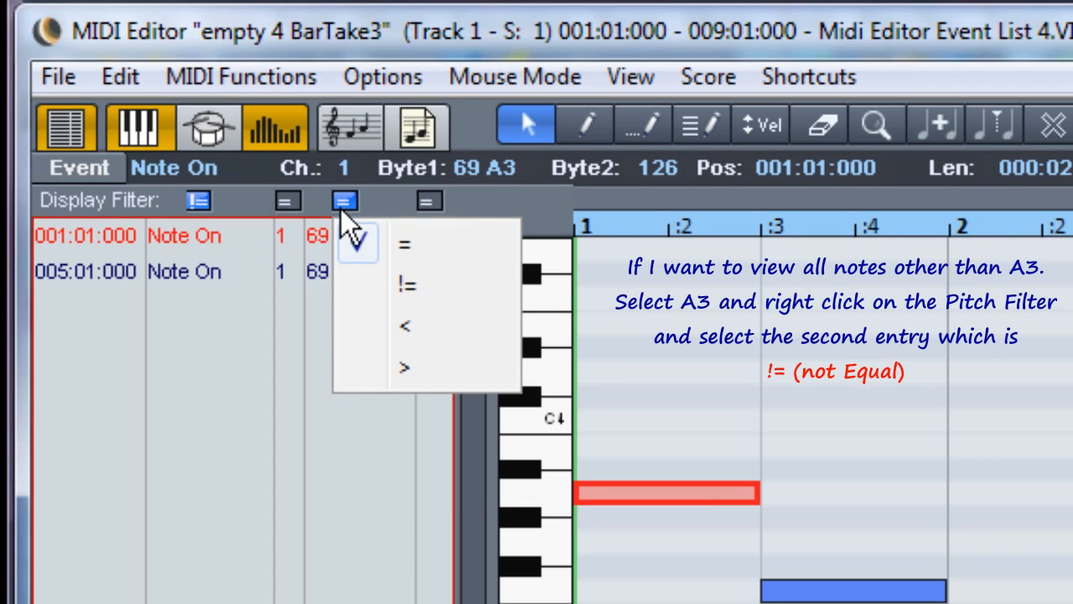
pyautogui.click(359, 289)
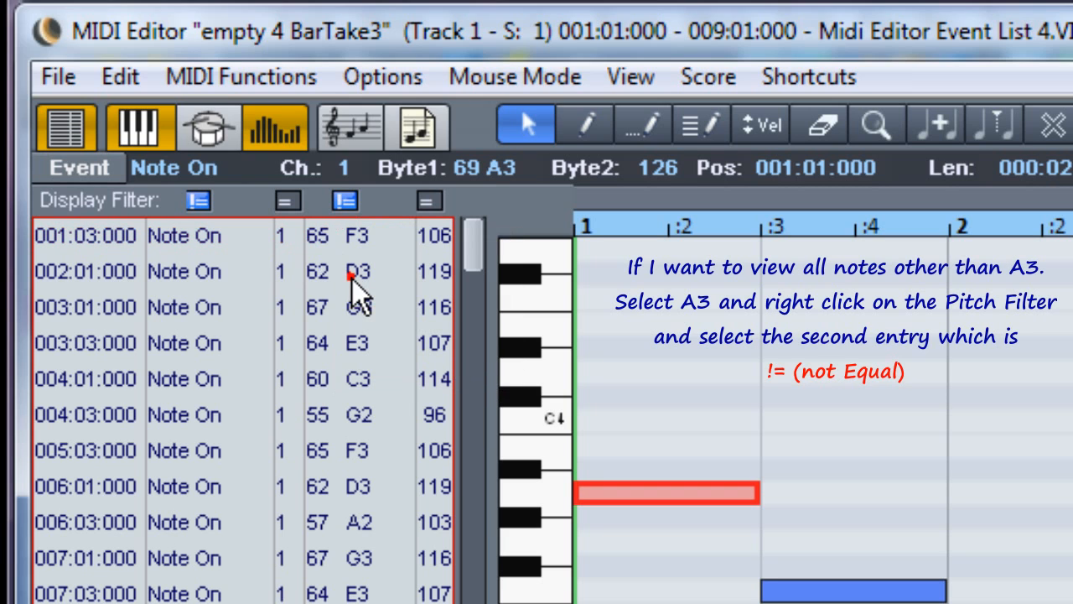
pyautogui.click(390, 198)
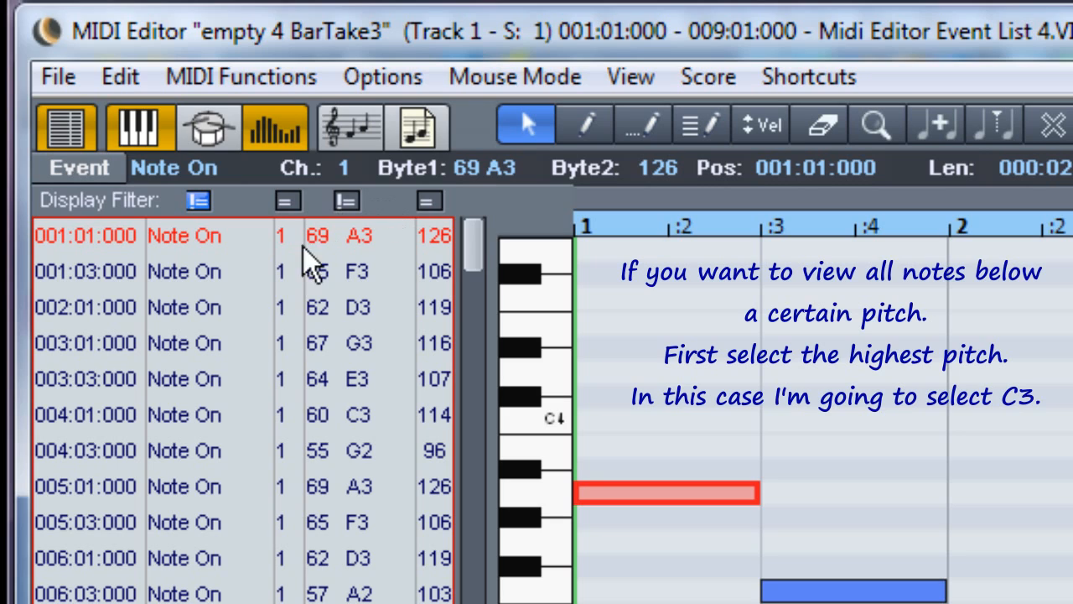
# - Filter the event list to pitches less than or equal to the C3 event at 004:01:000
pyautogui.click(211, 411)
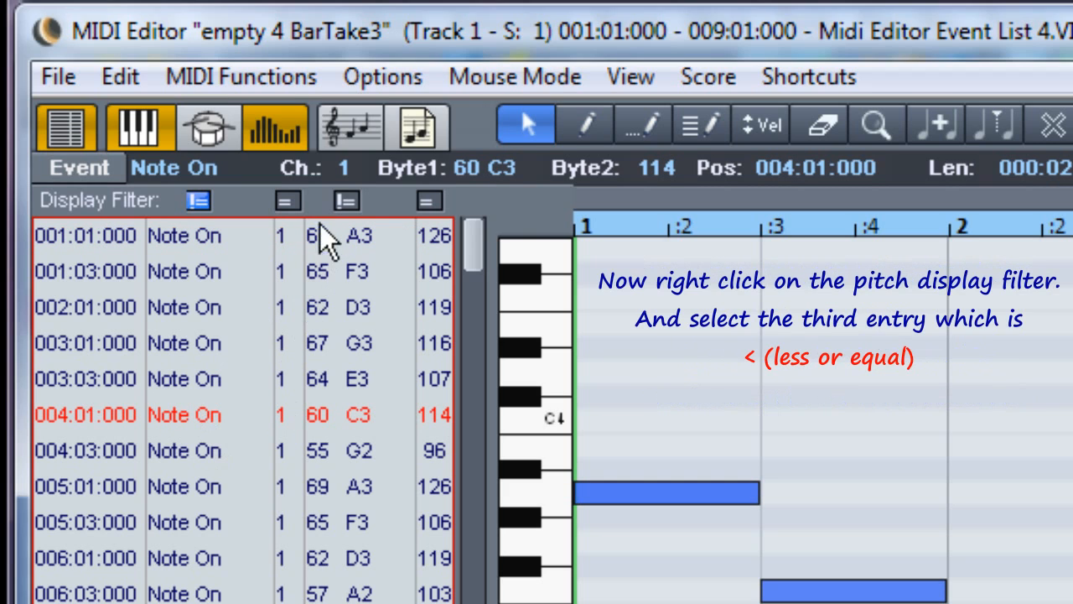
pyautogui.rightClick(349, 206)
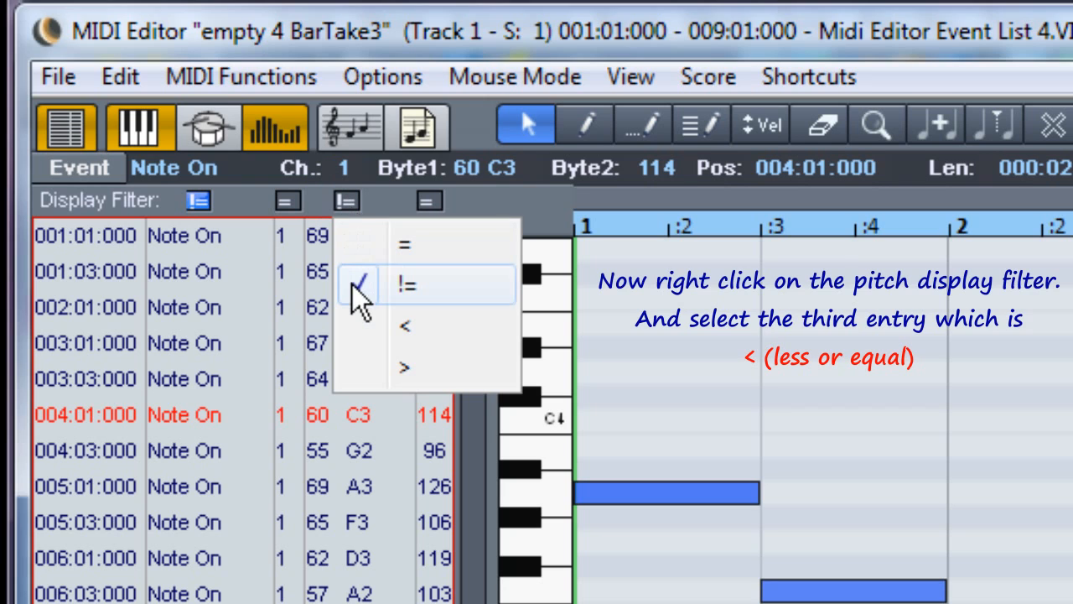
pyautogui.click(352, 321)
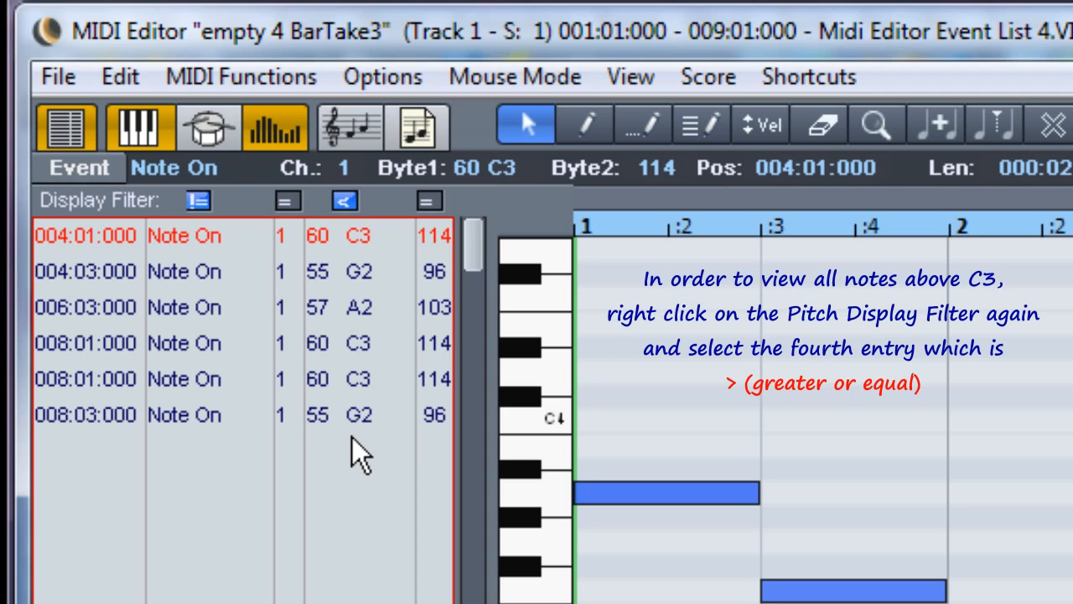
# - Switch the pitch filter to > to list only C3 and higher notes, and turn the filter off
pyautogui.rightClick(343, 203)
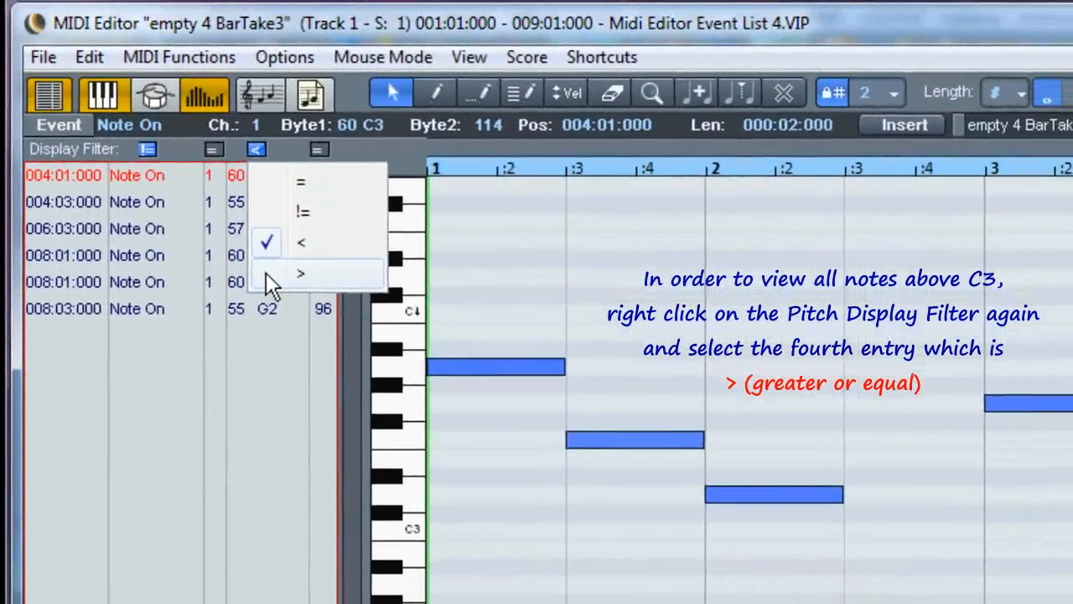
pyautogui.click(279, 285)
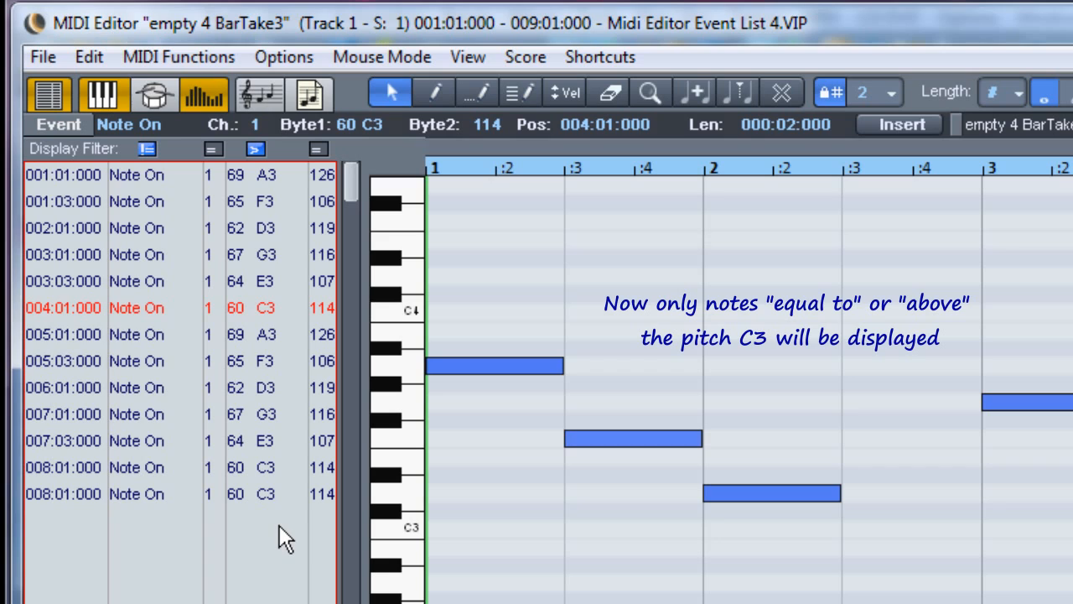
pyautogui.click(251, 151)
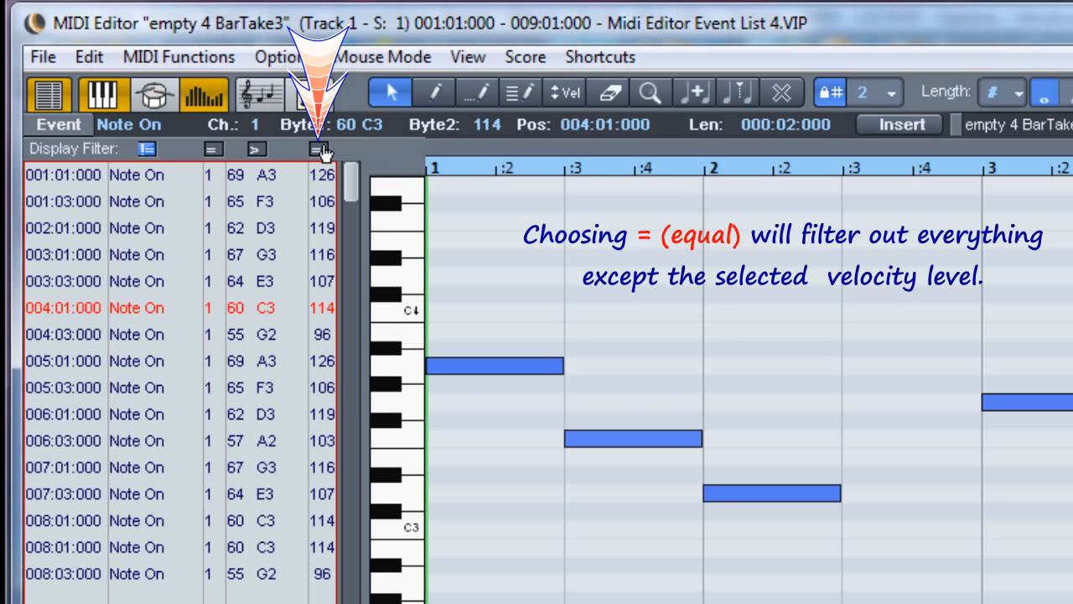
# - Filter the event list to velocities equal to the selected C3 event's, and turn the velocity filter off
pyautogui.click(322, 151)
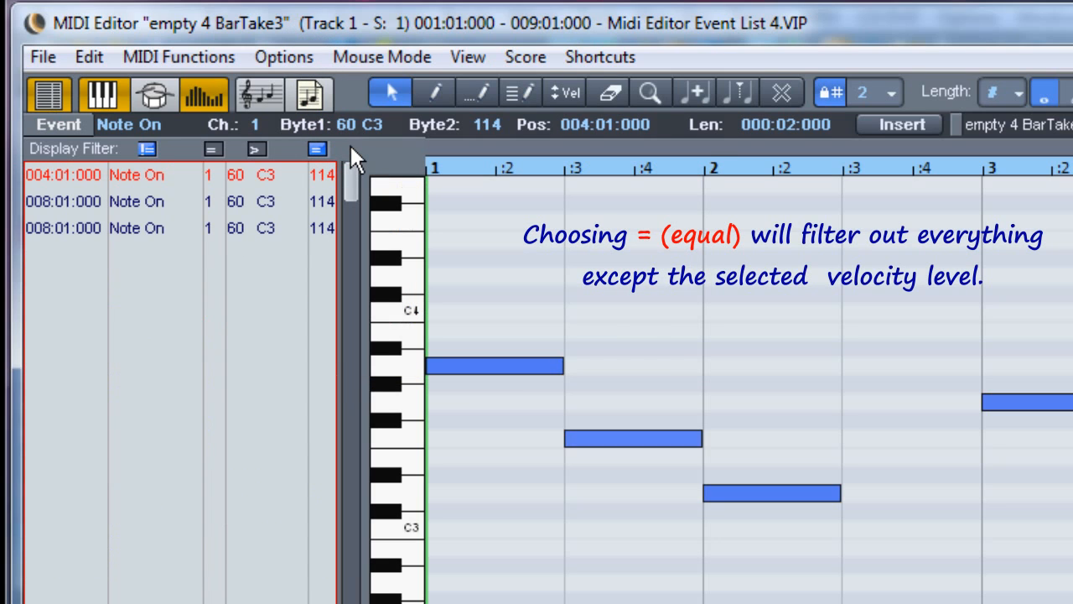
pyautogui.click(323, 151)
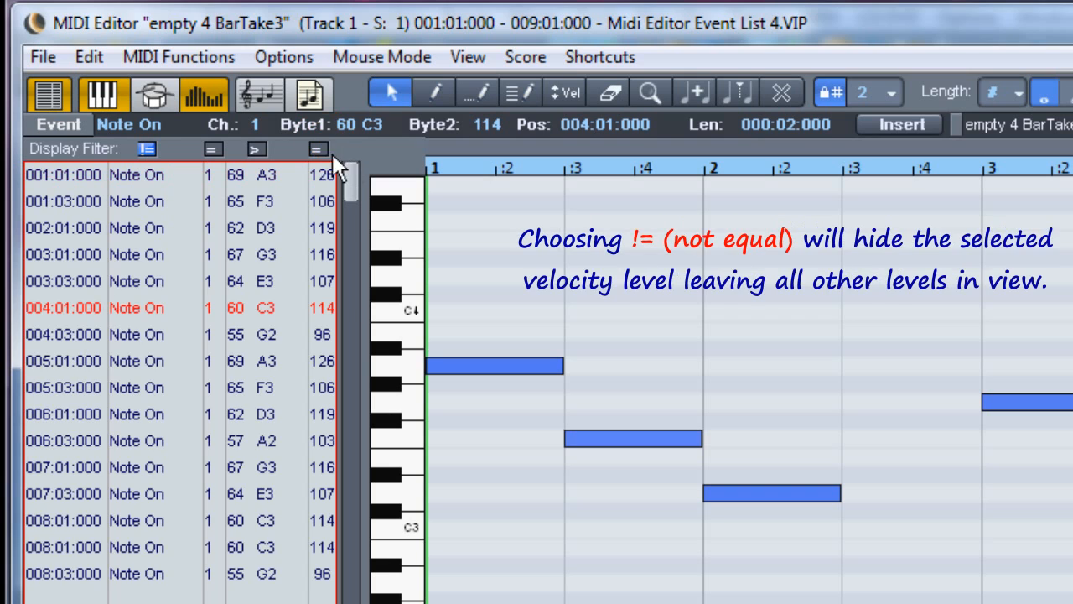
# - Filter the event list with != to hide events at the selected C3 event's velocity, and turn the velocity filter off
pyautogui.click(321, 148)
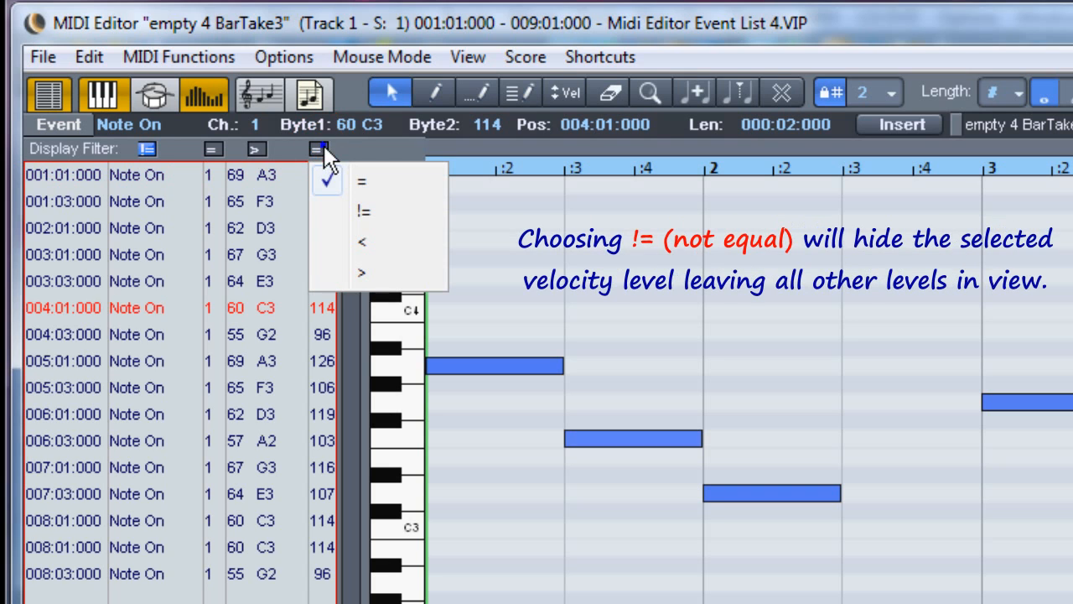
pyautogui.click(333, 214)
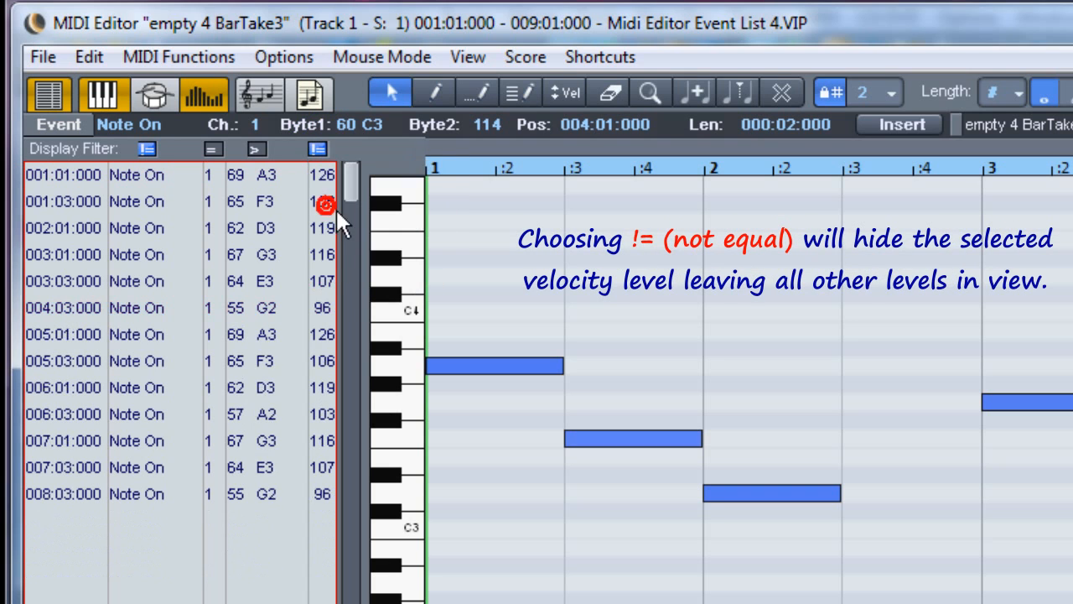
pyautogui.click(321, 150)
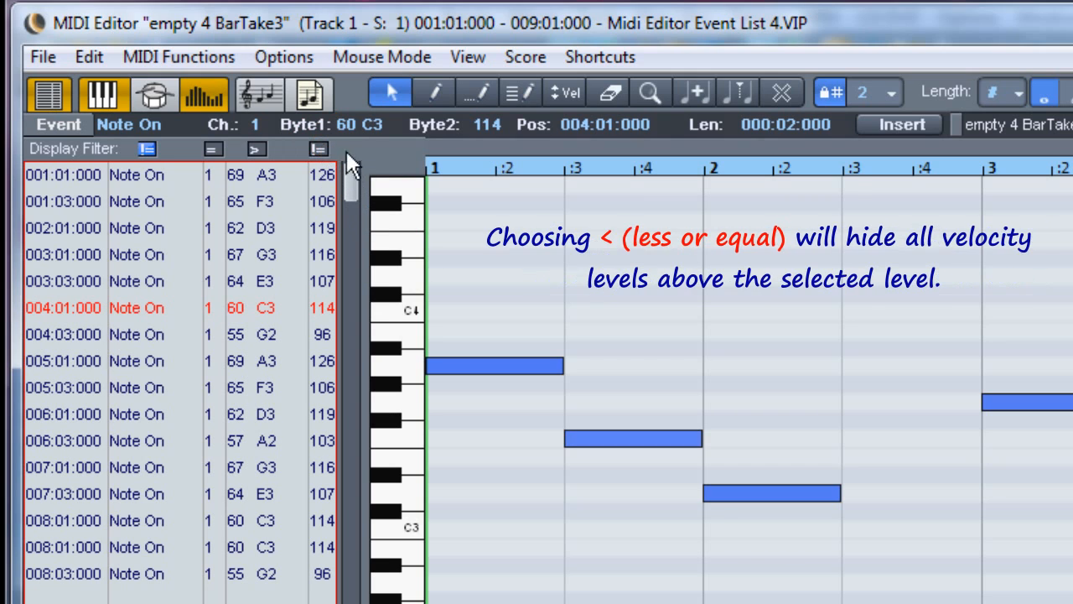
# - Filter the event list with < to velocities less than or equal to the selected C3 event's, and turn the filter off
pyautogui.click(318, 149)
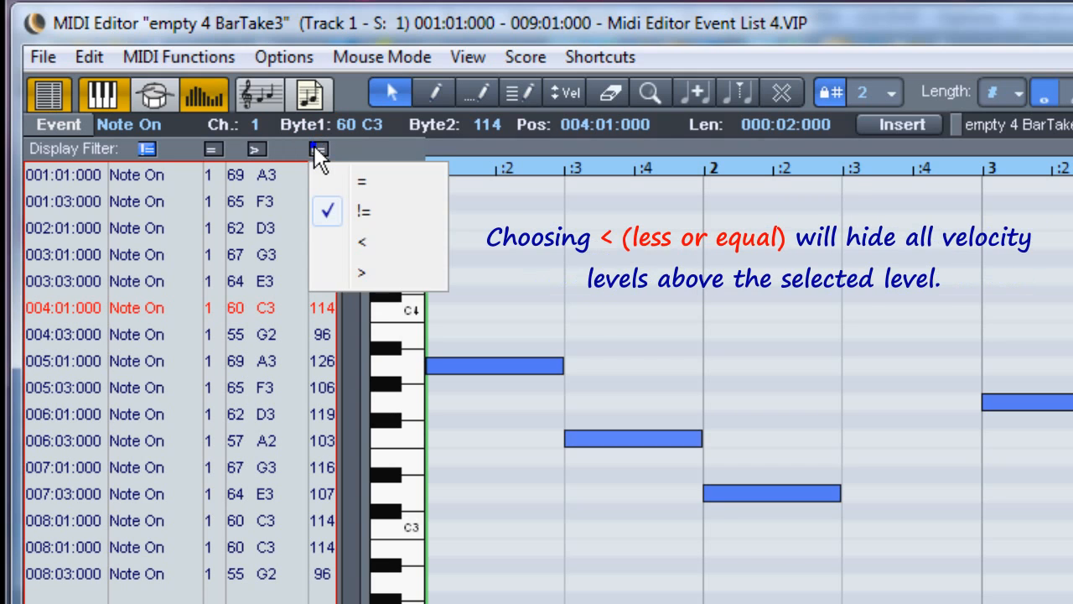
pyautogui.click(328, 240)
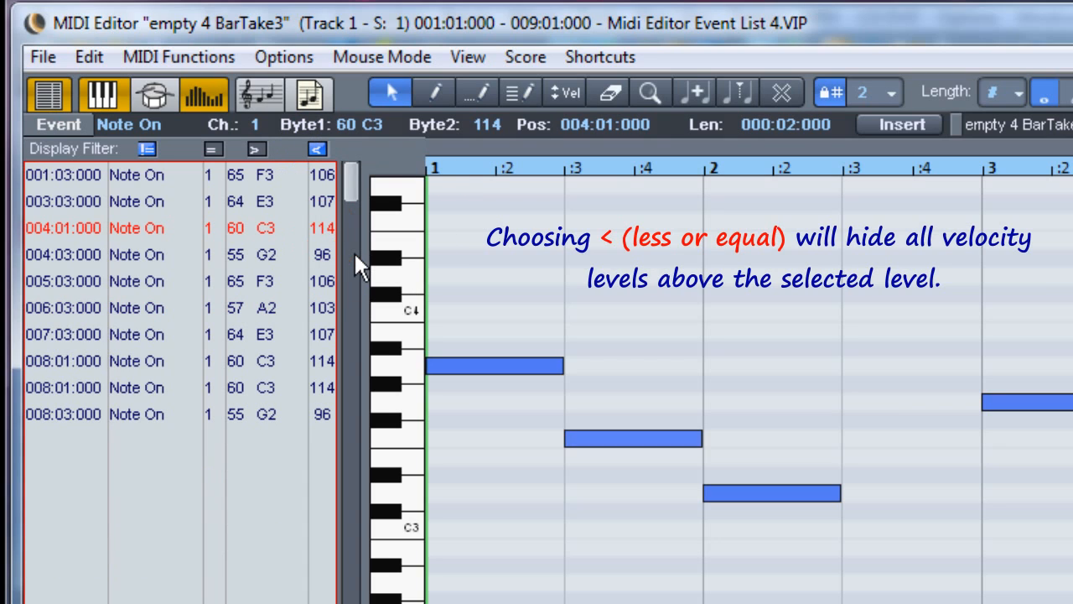
pyautogui.click(317, 148)
# - Filter the event list with > to velocities greater than or equal to the selected C3 event's
pyautogui.click(319, 148)
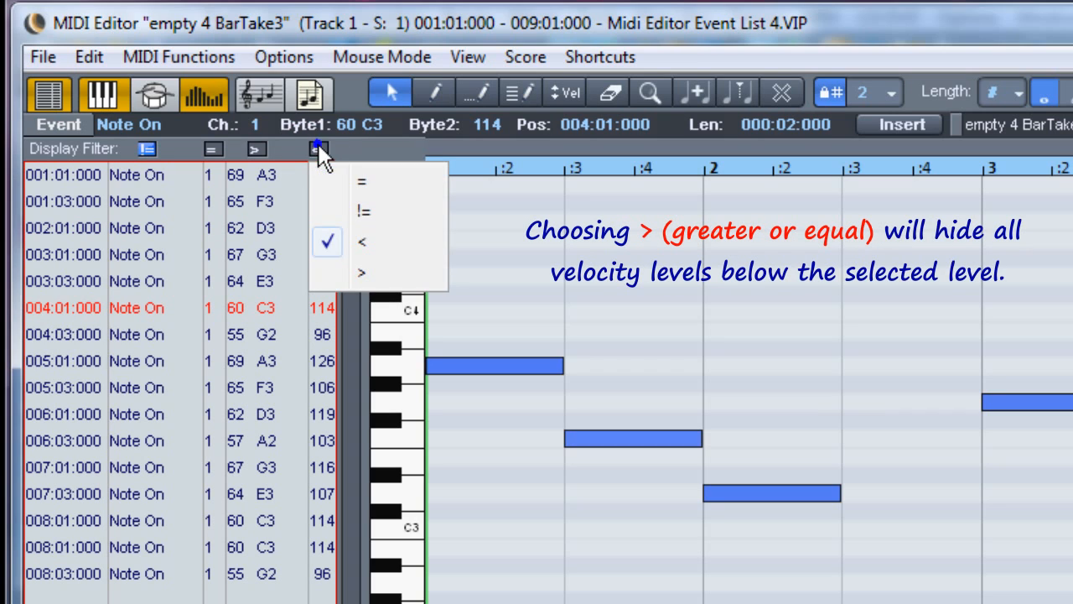
pyautogui.click(336, 277)
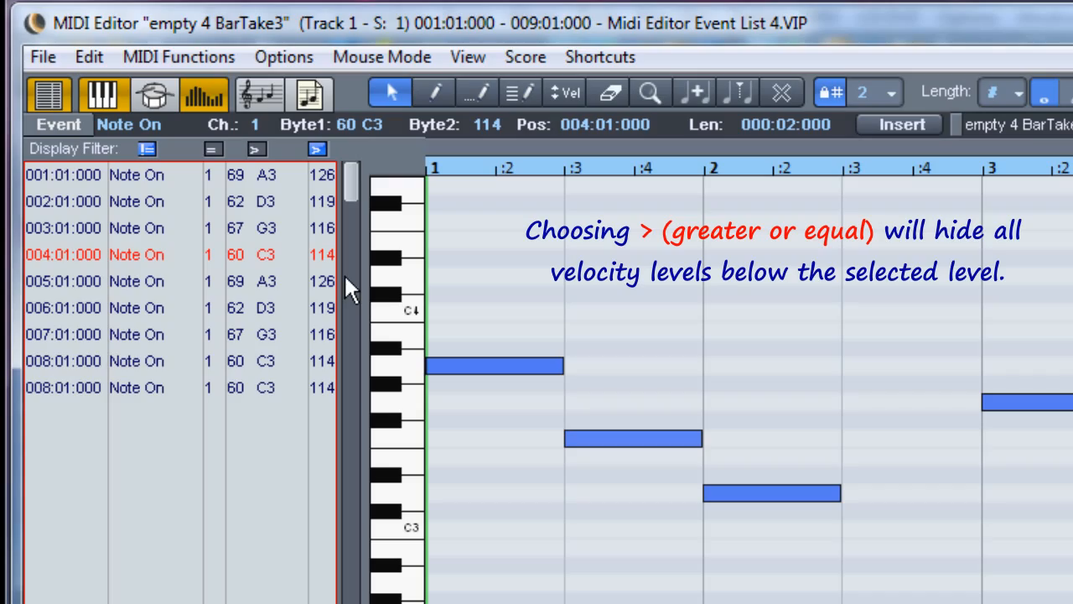